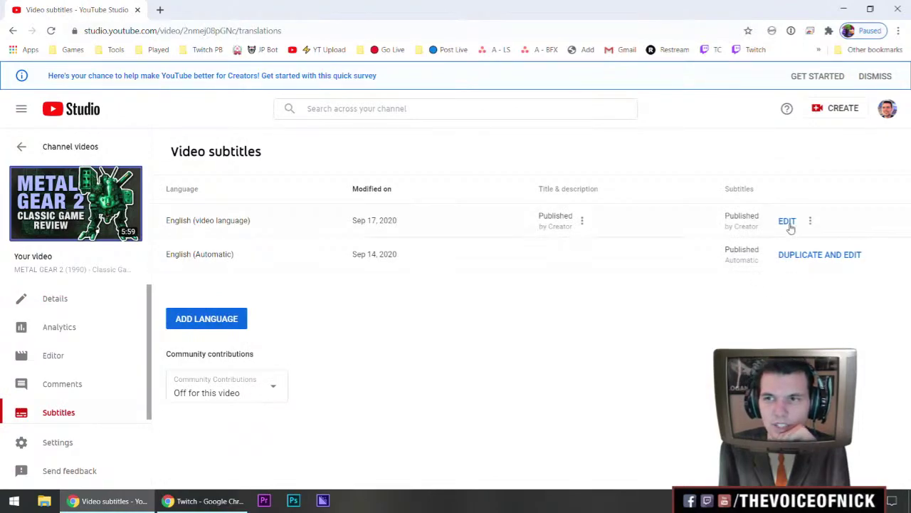
# Open the published English subtitles for editing and look through the captions for where the uncorrected text begins
pyautogui.click(788, 223)
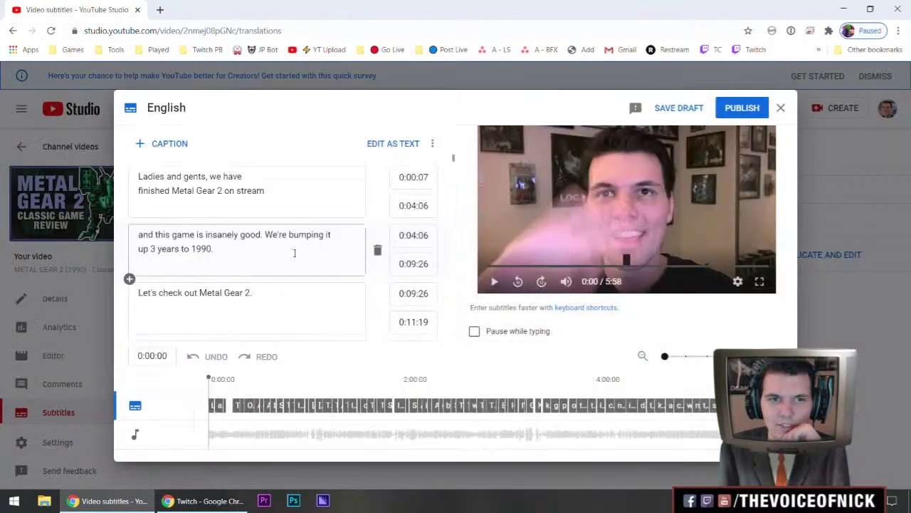
pyautogui.scroll(-20, 295, 253)
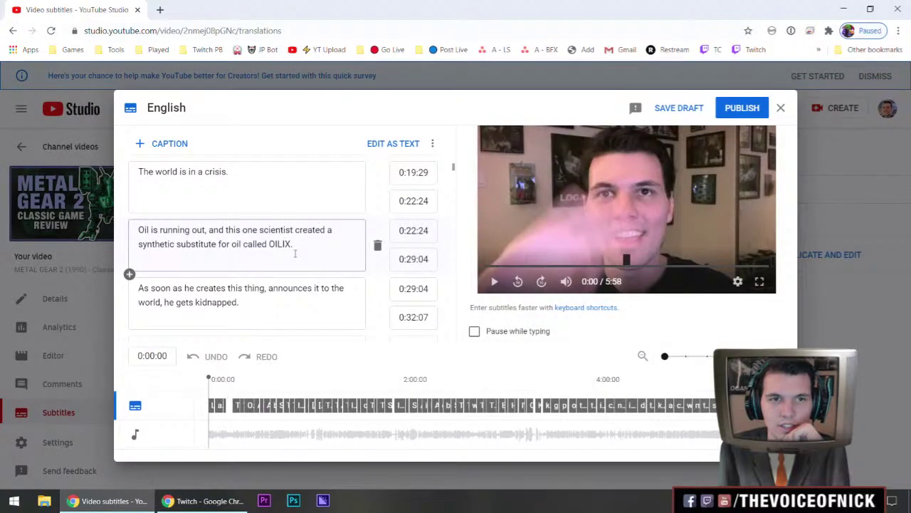
pyautogui.scroll(-5, 295, 249)
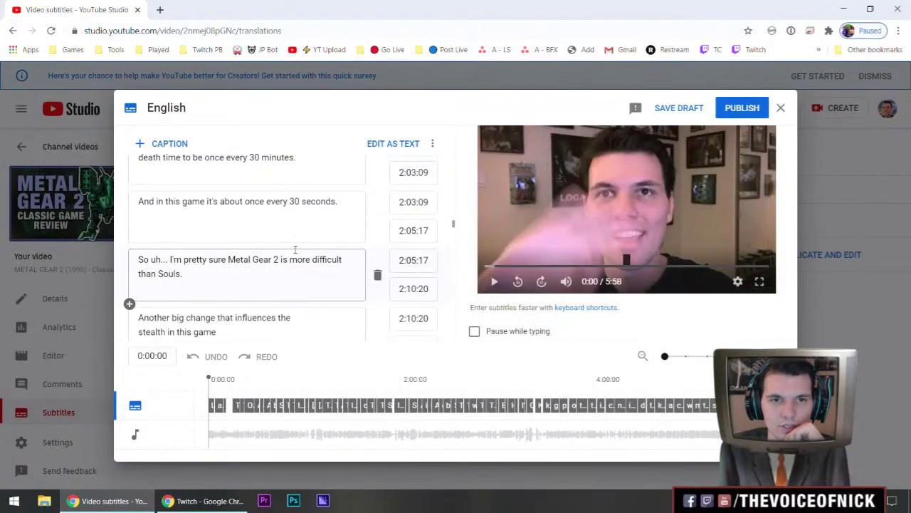
pyautogui.scroll(-20, 294, 249)
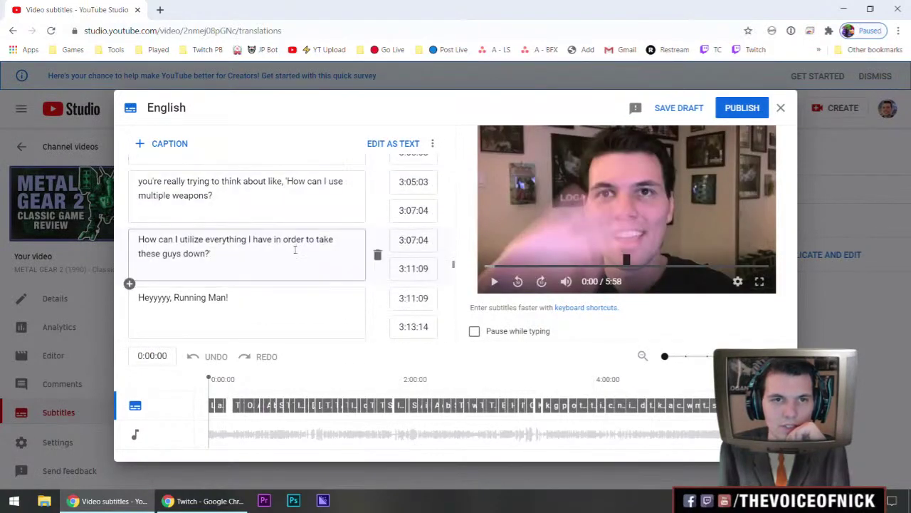
pyautogui.scroll(-20, 294, 250)
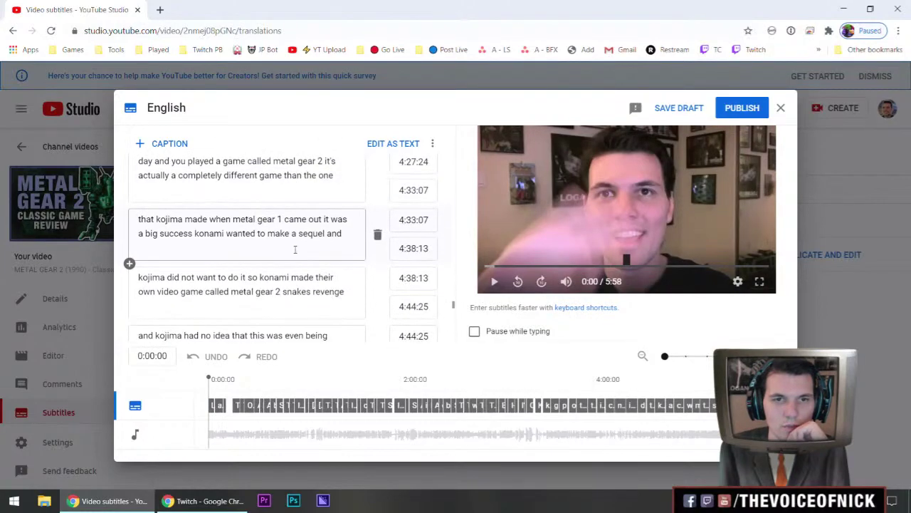
pyautogui.scroll(15, 201, 244)
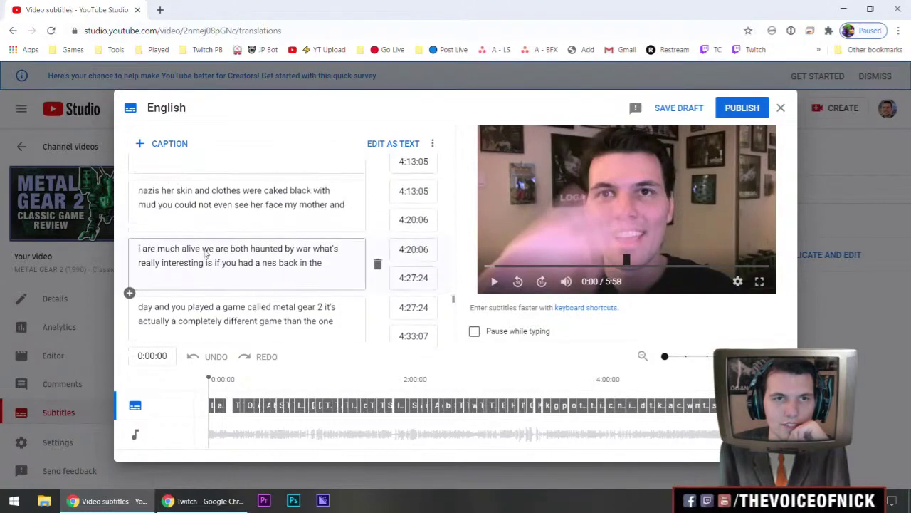
pyautogui.scroll(5, 211, 271)
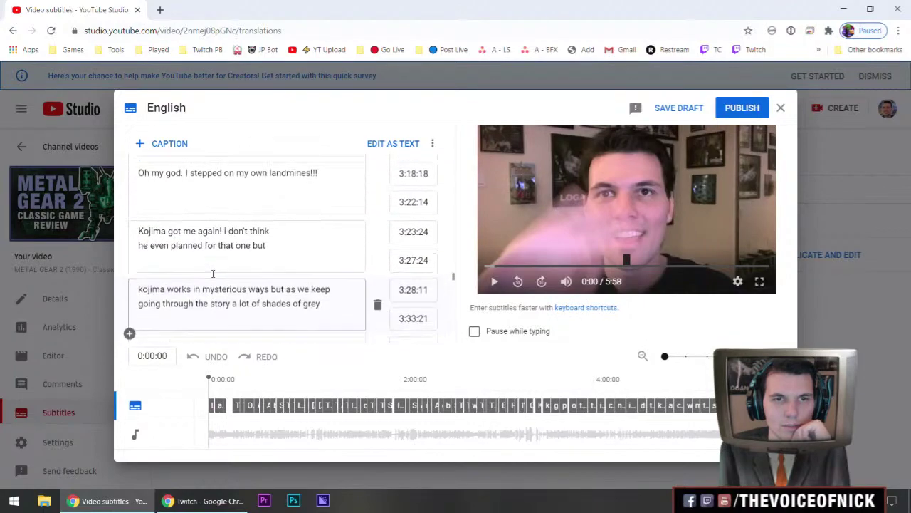
pyautogui.scroll(-1, 312, 244)
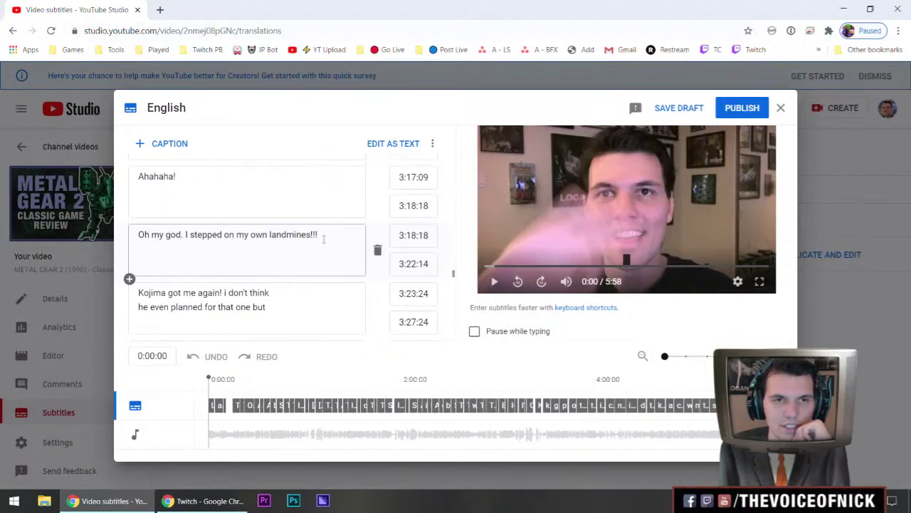
pyautogui.scroll(-1, 324, 239)
pyautogui.scroll(-1, 308, 236)
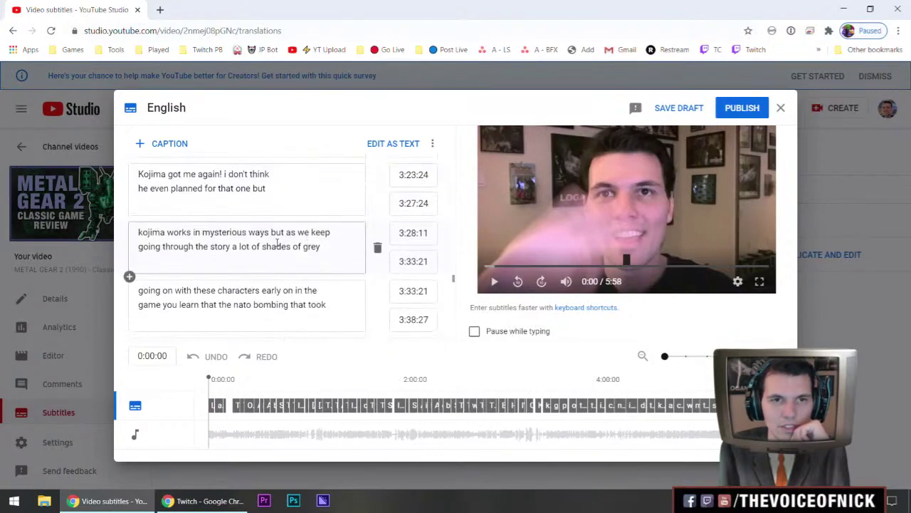
# Select the caption "Oh my god. I stepped on my own landmines!!!" and enlarge the timeline around it
pyautogui.click(289, 199)
pyautogui.scroll(2, 270, 214)
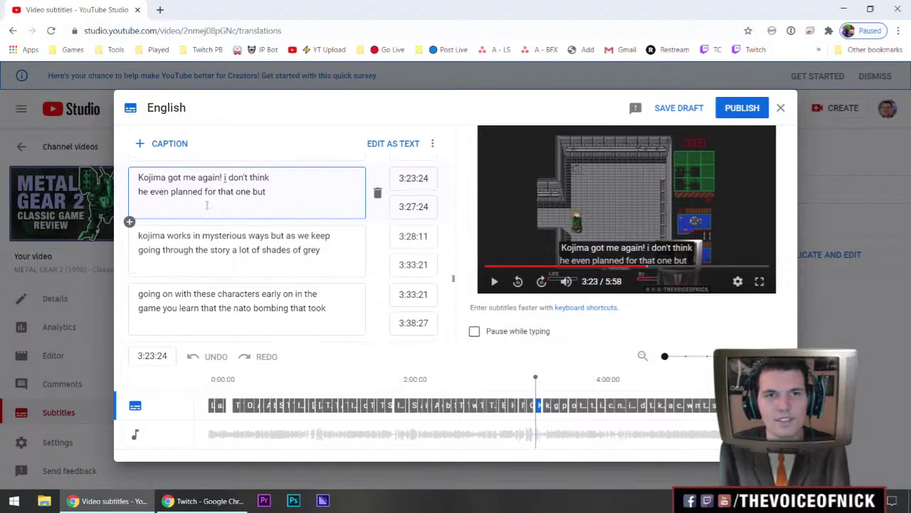
pyautogui.click(288, 246)
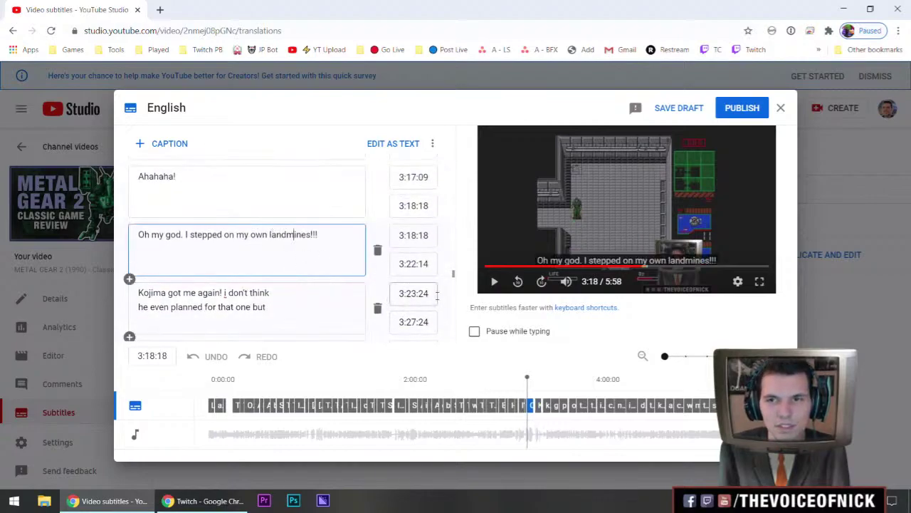
pyautogui.click(719, 356)
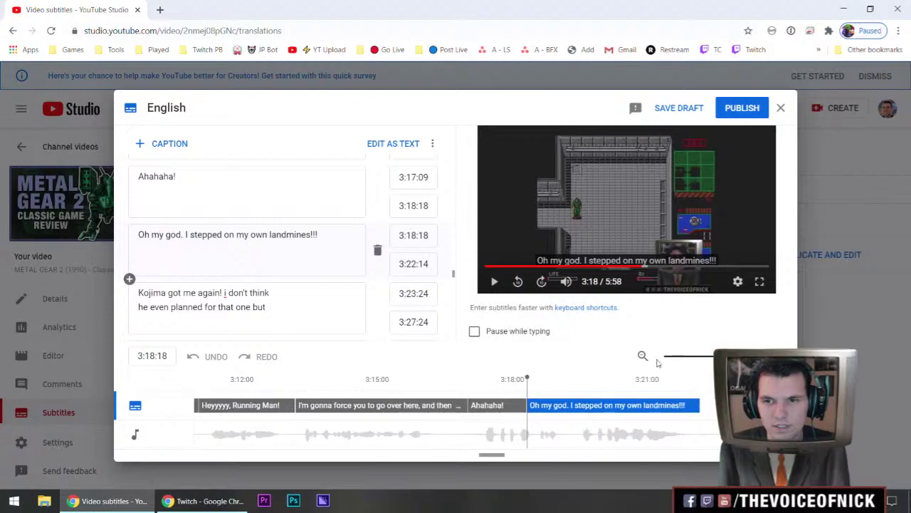
pyautogui.click(709, 358)
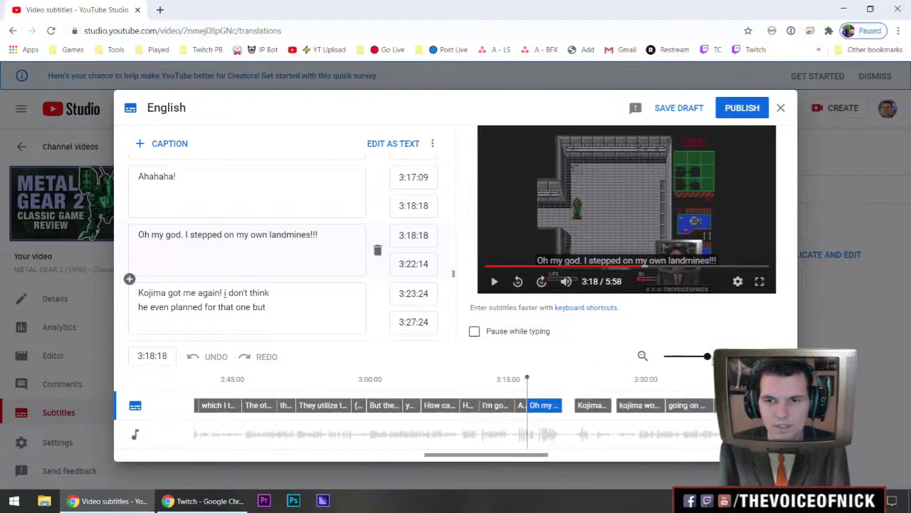
pyautogui.click(719, 356)
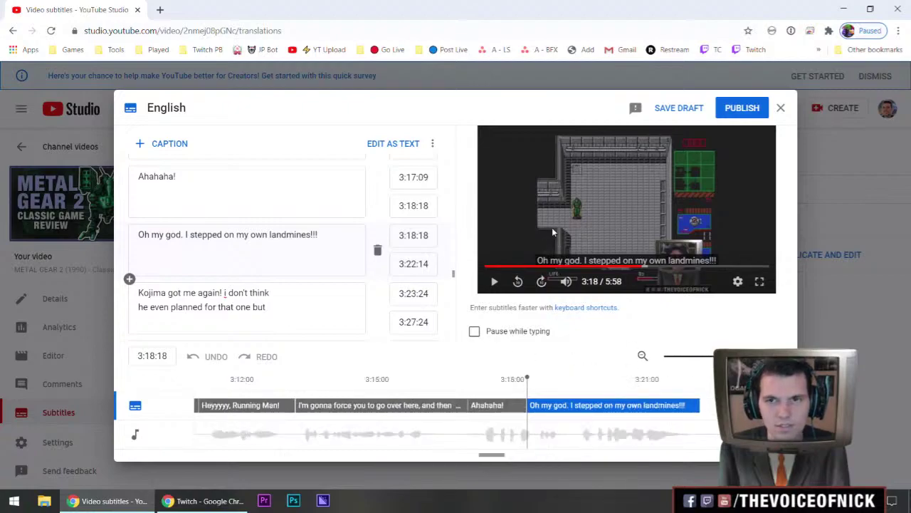
# Play the video to 3:26:03 and split the caption there after "Kojima got me again!", starting the second part with a capital "I"
pyautogui.click(494, 282)
pyautogui.click(493, 283)
pyautogui.click(488, 288)
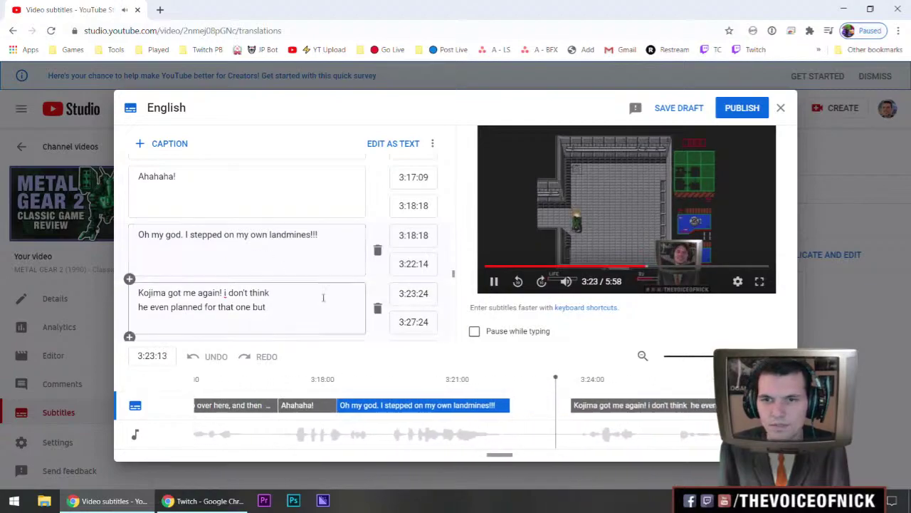
pyautogui.click(193, 294)
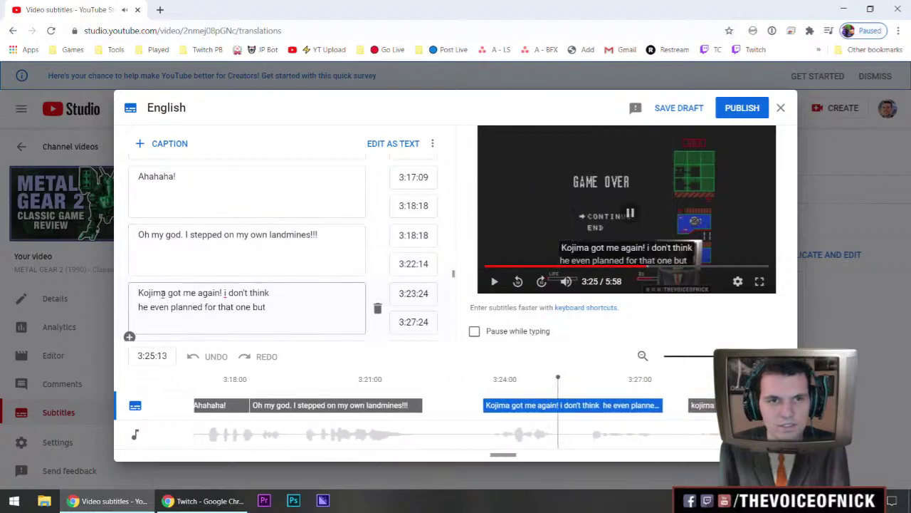
pyautogui.click(223, 293)
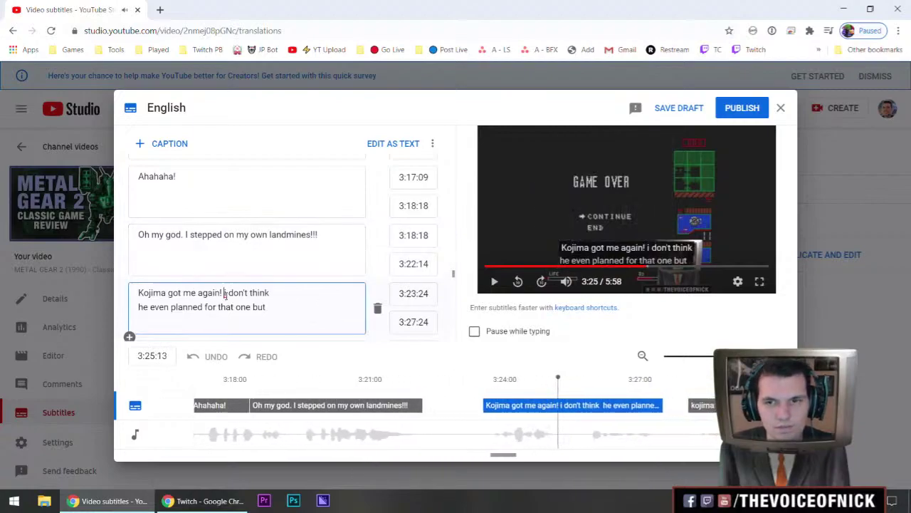
pyautogui.hotkey('shift', 'space')
pyautogui.hotkey('shift', 'space')
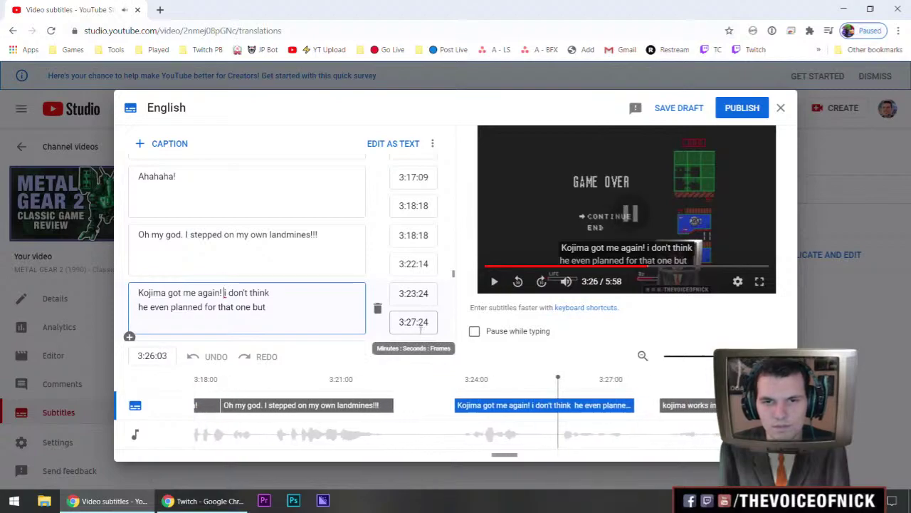
pyautogui.press('Return')
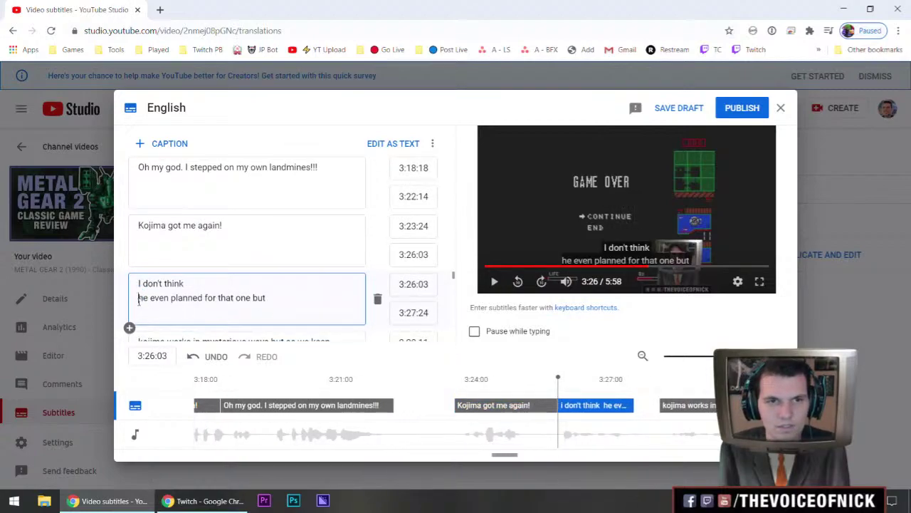
# Join the new caption's two lines and punctuate it as "I don't think he even planned for that one, but..."
pyautogui.press('BackSpace')
pyautogui.hotkey('shift', 'space')
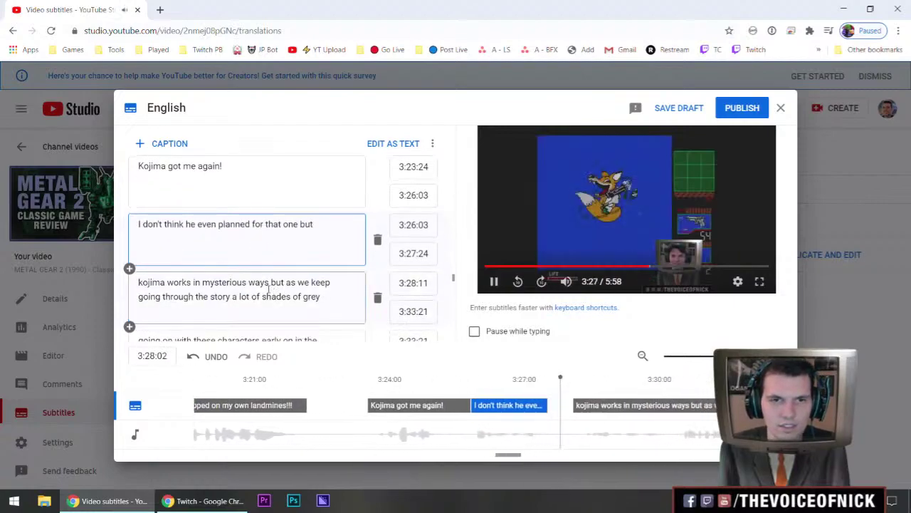
pyautogui.hotkey('shift', 'space')
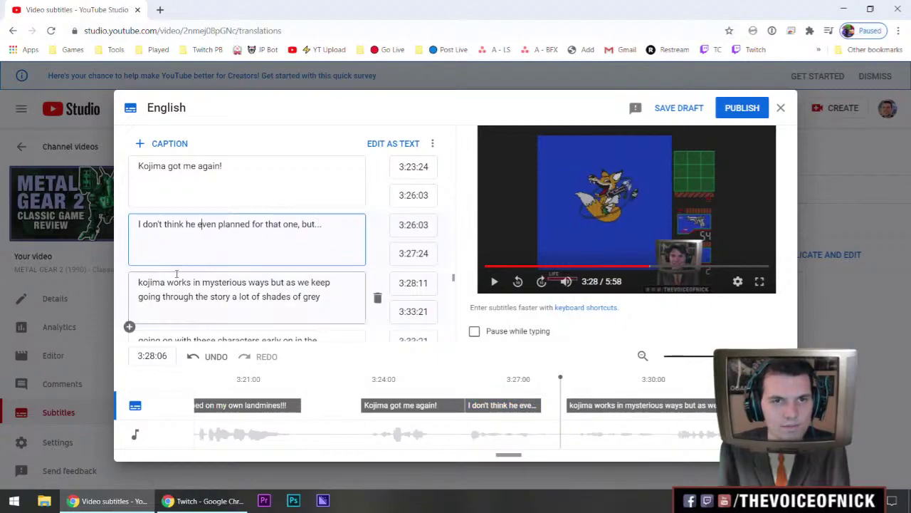
# Capitalize "Kojima" in the next caption and split it at 3:30:20, ending the first part as "Kojima works in mysterious ways."
pyautogui.moveTo(141, 283); pyautogui.dragTo(138, 285)
pyautogui.write('K')
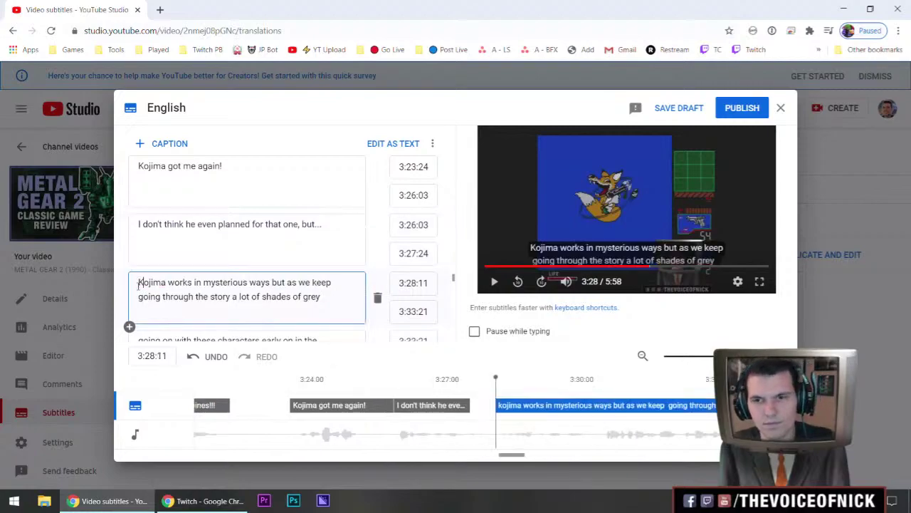
pyautogui.hotkey('shift', 'space')
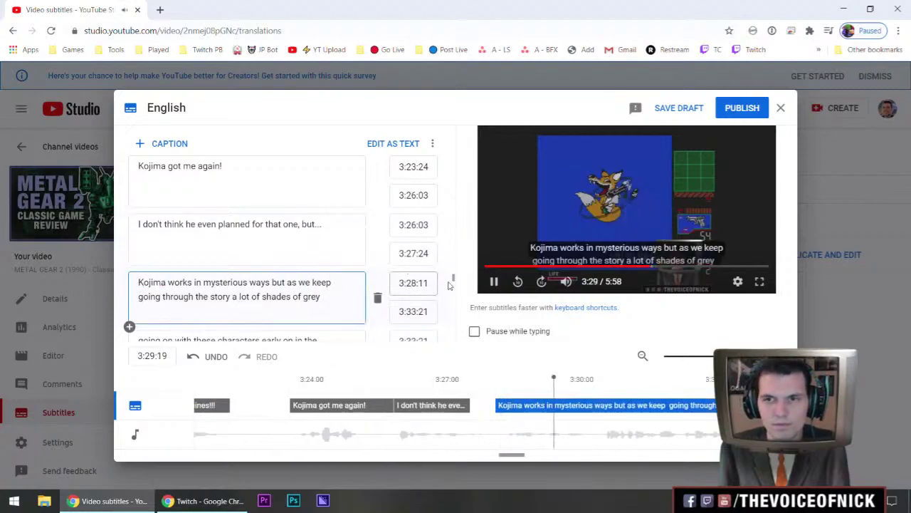
pyautogui.hotkey('shift', 'space')
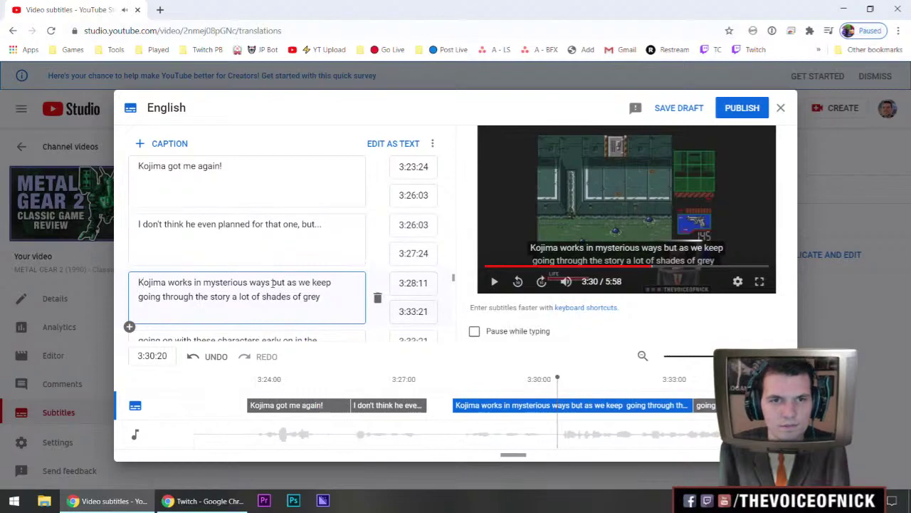
pyautogui.press('Return')
pyautogui.write('.')
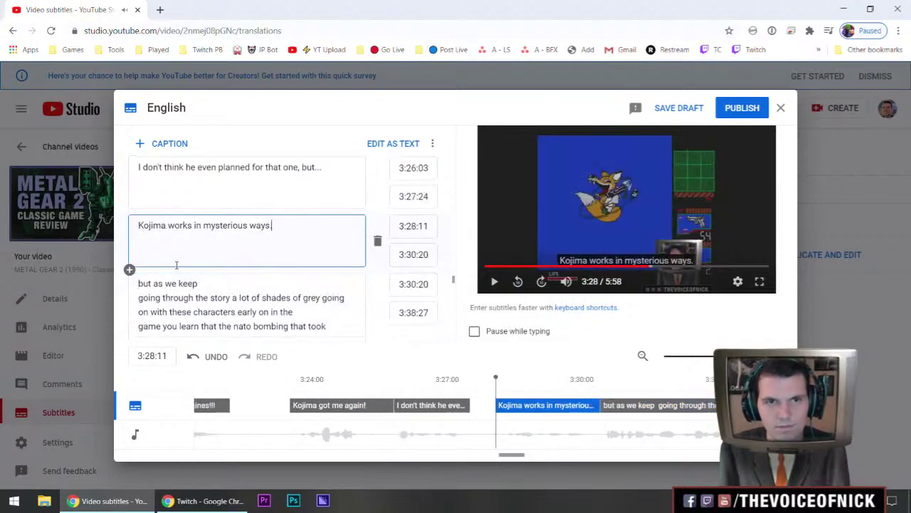
# Correct the following caption's opening to "But as we keep going through the story," on one line and split it there at 3:32:14
pyautogui.click(141, 284)
pyautogui.write('B')
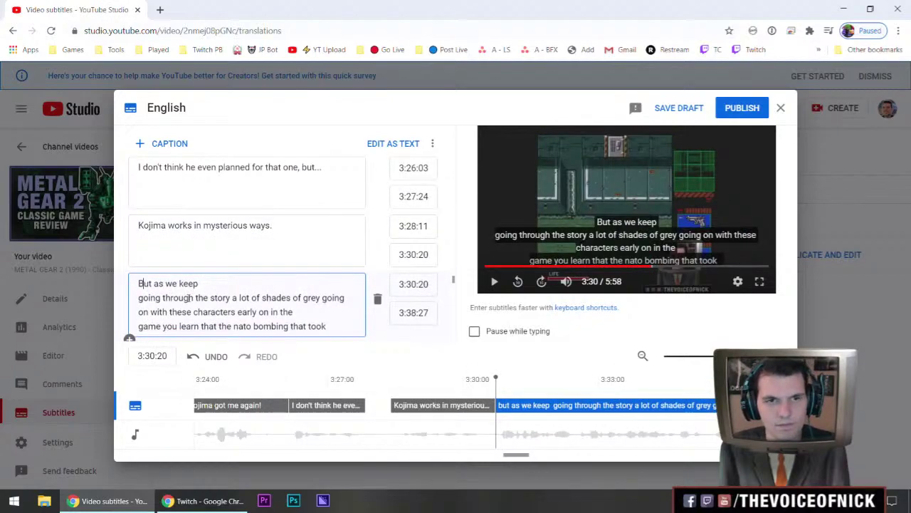
pyautogui.hotkey('shift', 'space')
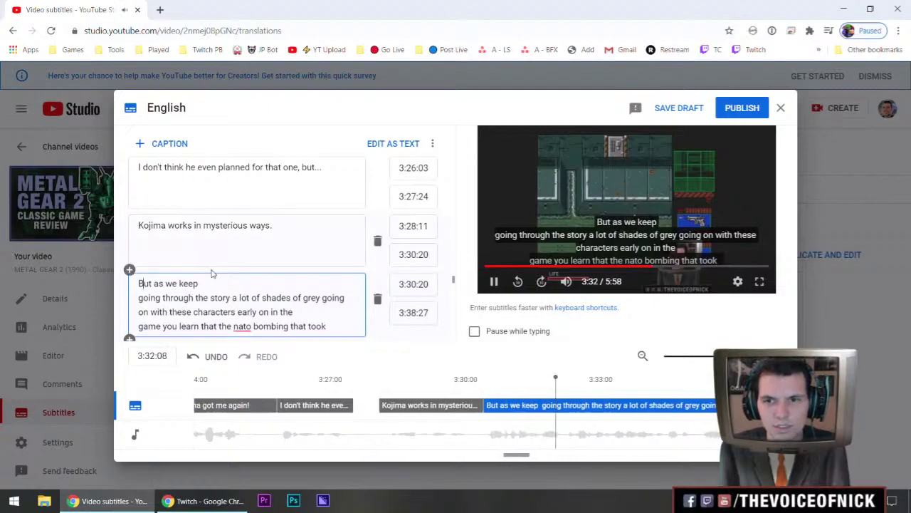
pyautogui.hotkey('shift', 'space')
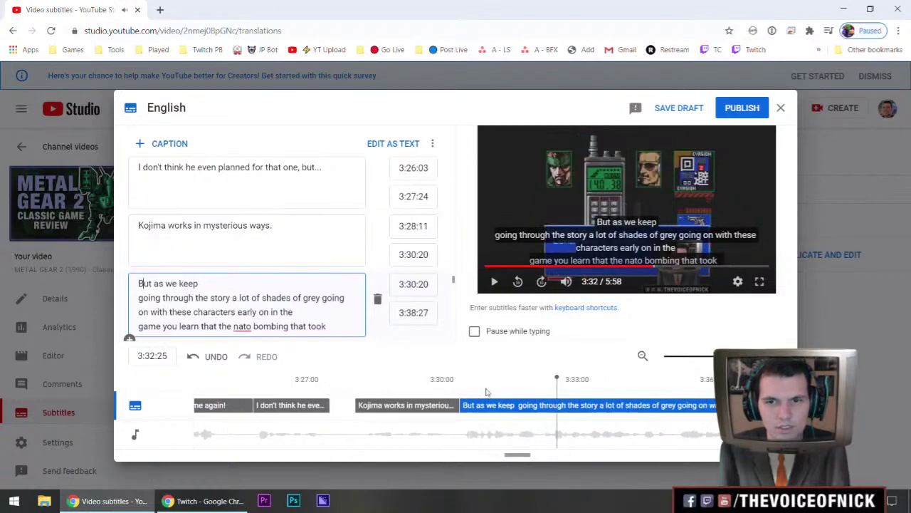
pyautogui.click(540, 425)
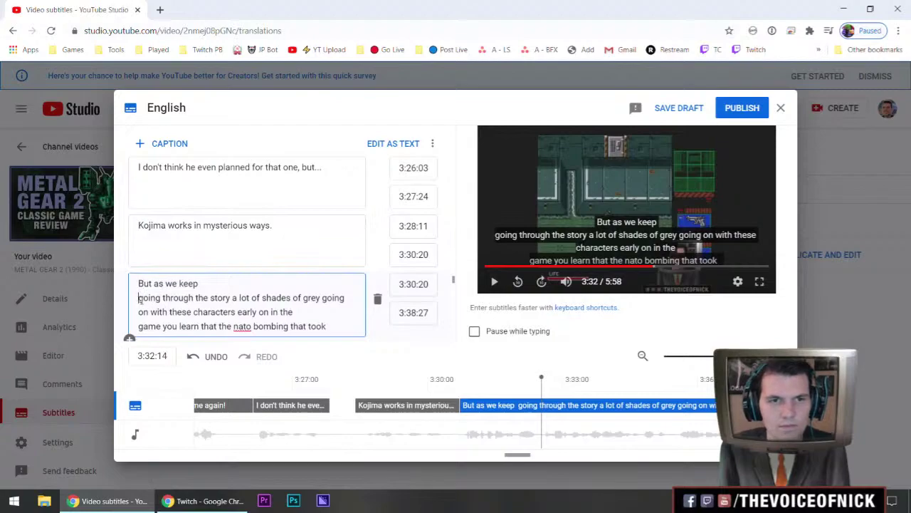
pyautogui.press('BackSpace')
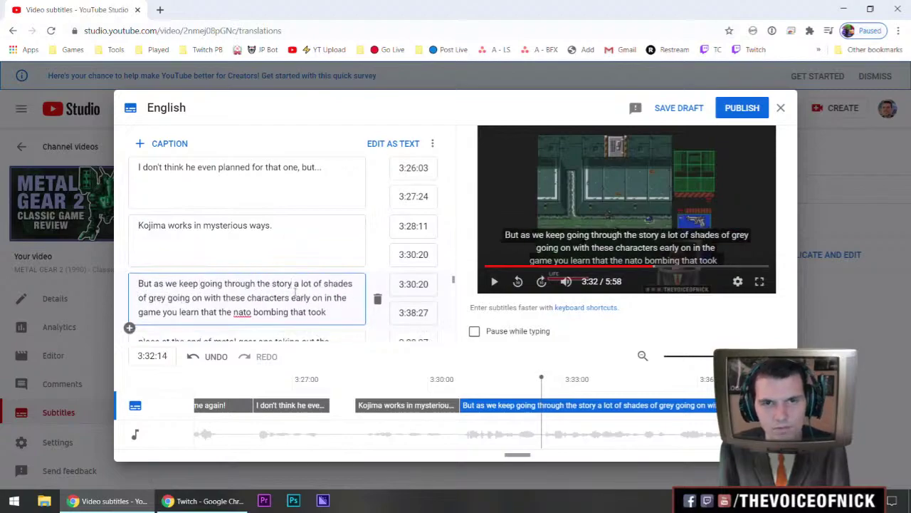
pyautogui.click(294, 287)
pyautogui.write(',')
pyautogui.press('Return')
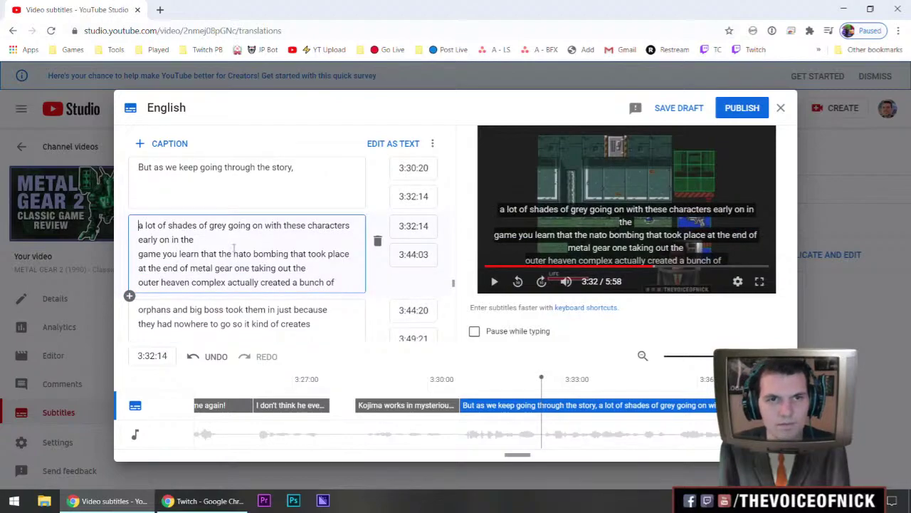
# Insert "are" after "shades of grey", put a period after "characters" and split the caption there at 3:35:12
pyautogui.click(631, 210)
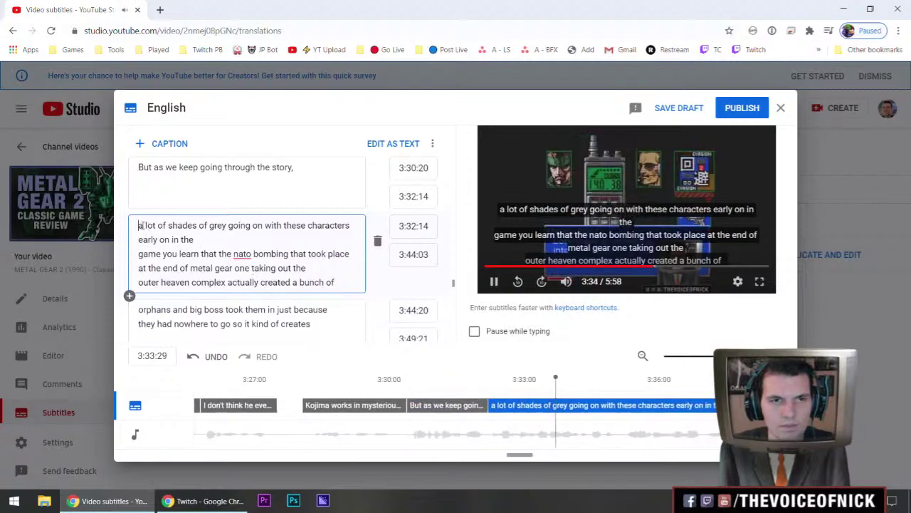
pyautogui.hotkey('shift', 'space')
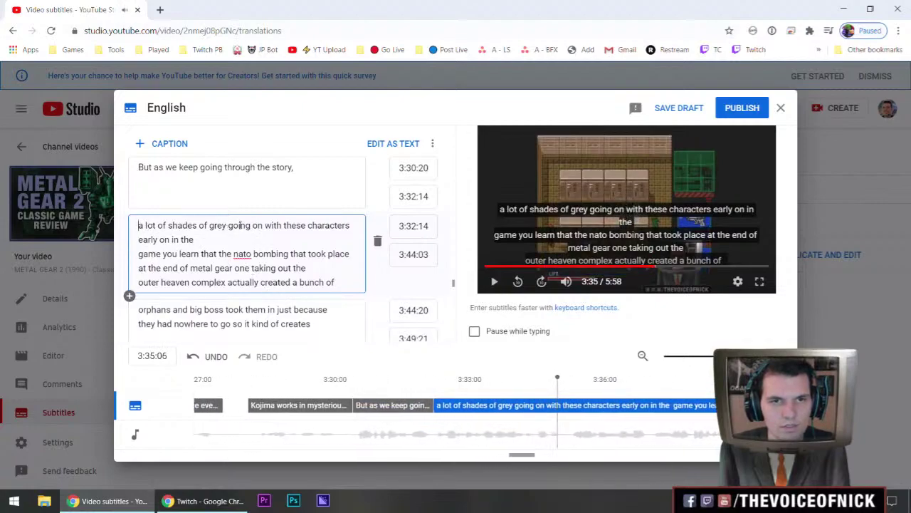
pyautogui.write('are')
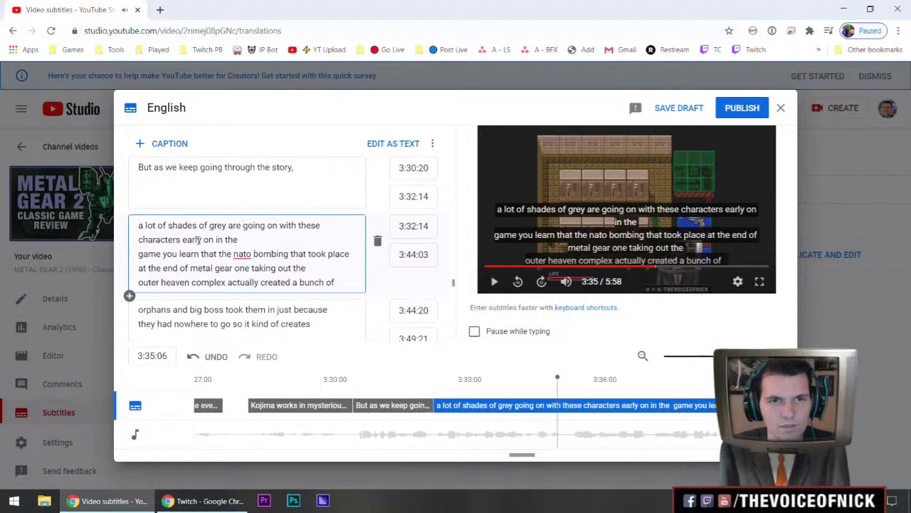
pyautogui.click(180, 241)
pyautogui.write('.')
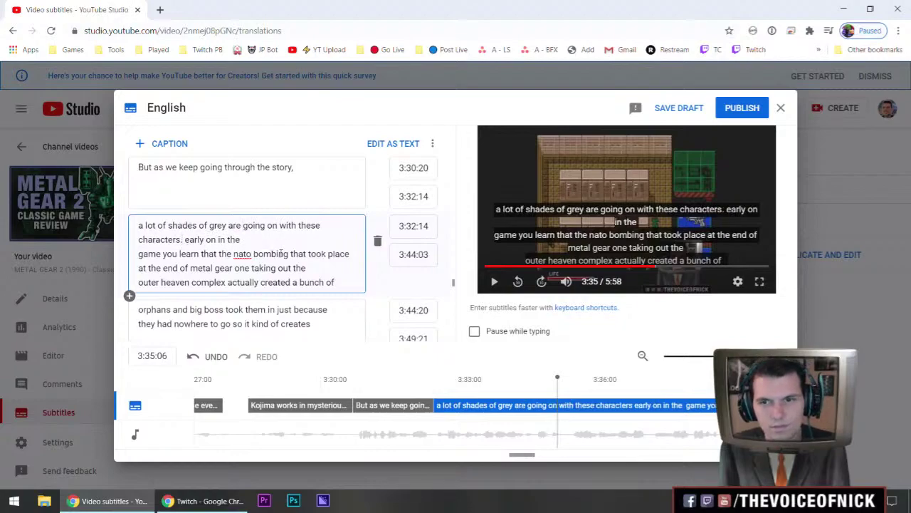
pyautogui.press('Return')
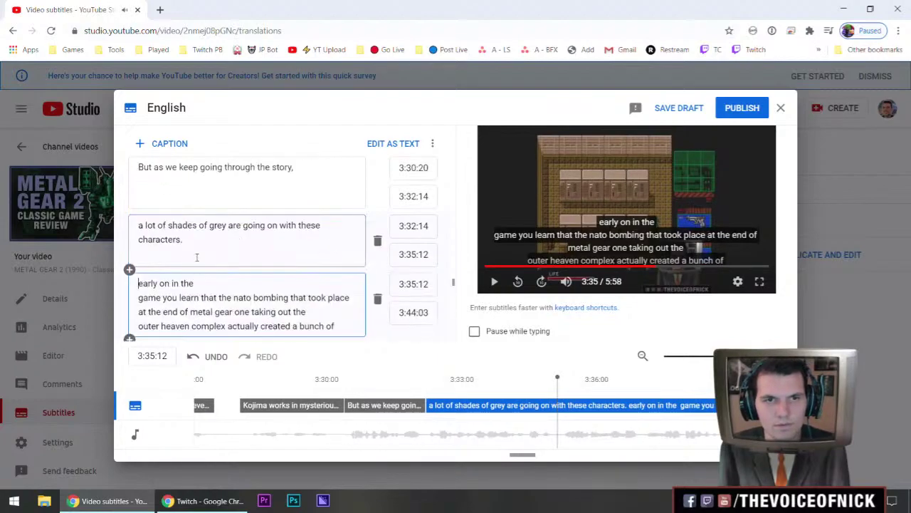
# Capitalize "Early" in the new caption and join its first two lines into "Early on in the game you learn"
pyautogui.hotkey('shift', 'space')
pyautogui.scroll(-1, 203, 267)
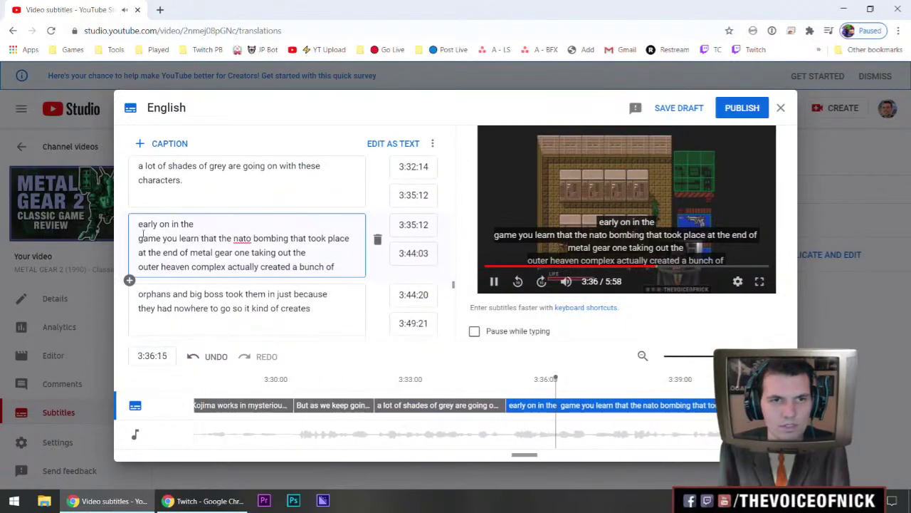
pyautogui.hotkey('shift', 'space')
pyautogui.moveTo(144, 225); pyautogui.dragTo(139, 224)
pyautogui.hotkey('shift', 'space')
pyautogui.click(139, 239)
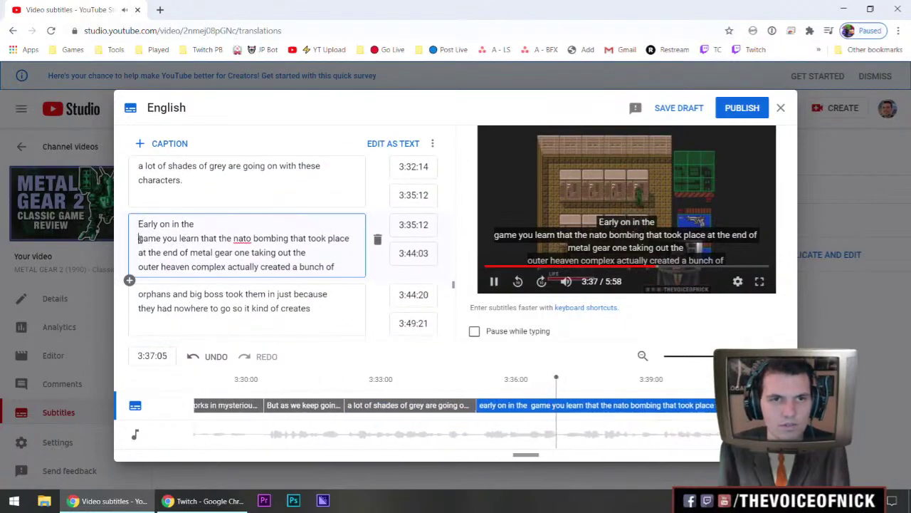
pyautogui.press('BackSpace')
# Change "nato" to "NATO" and split the caption after "that took place" at 3:39:14
pyautogui.doubleClick(299, 224)
pyautogui.hotkey('shift', 'space')
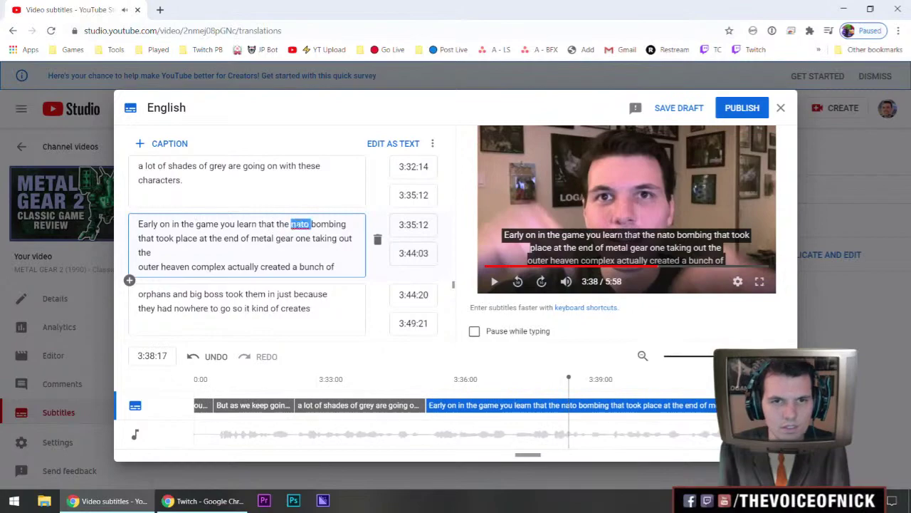
pyautogui.write('NATO')
pyautogui.hotkey('shift', 'space')
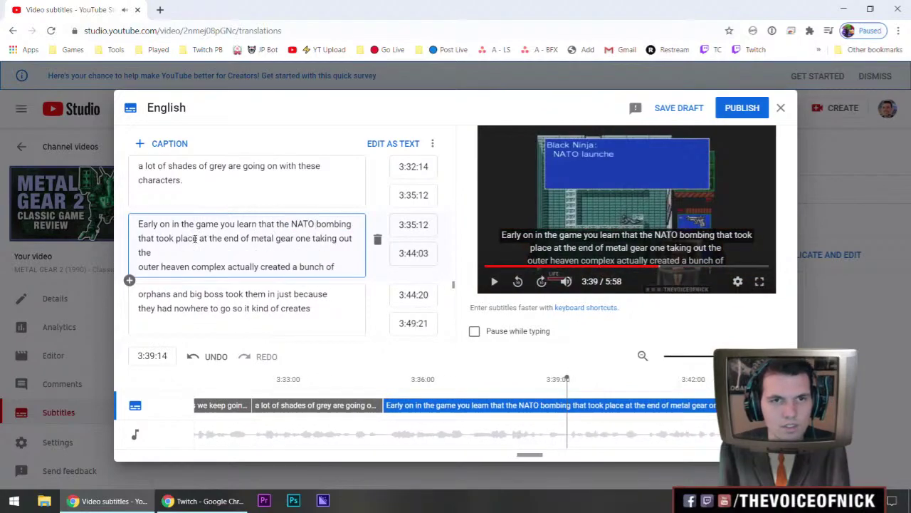
pyautogui.press('Return')
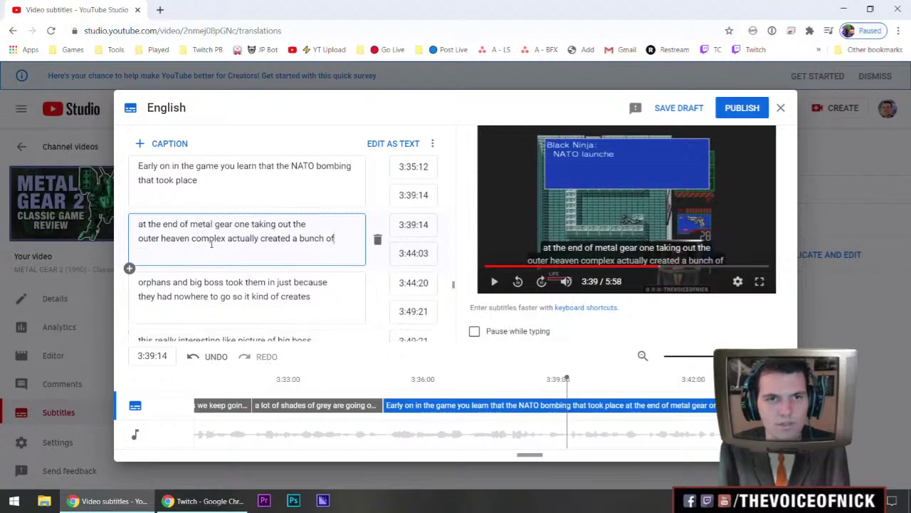
# Correct the first line of the next caption to "at the end of Metal Gear 1, taking out the"
pyautogui.click(220, 197)
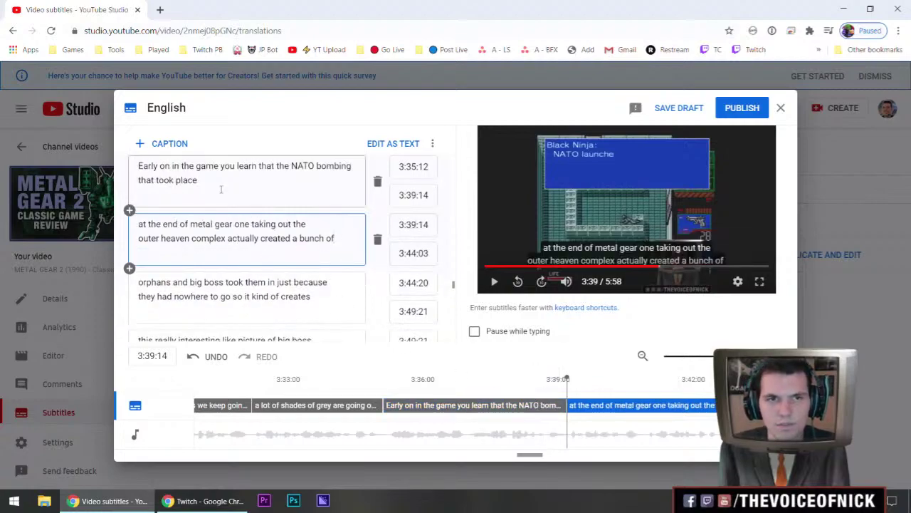
pyautogui.click(224, 225)
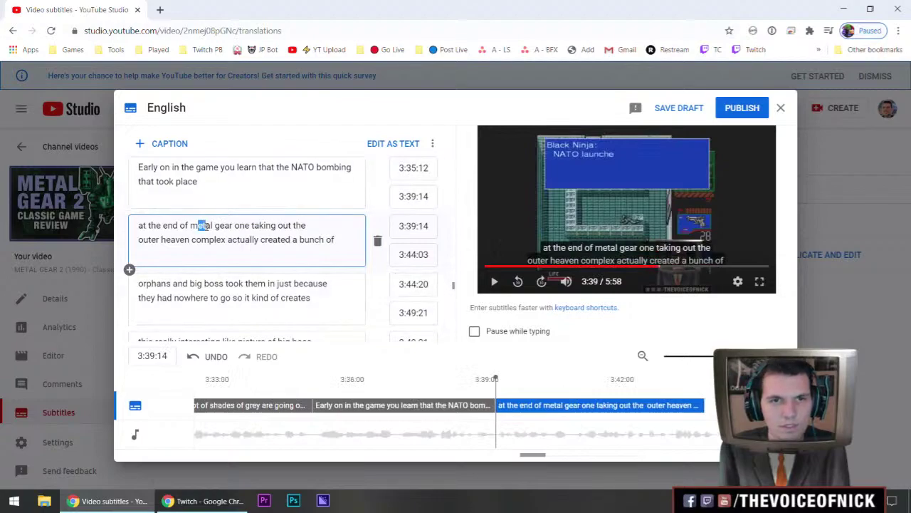
pyautogui.write('Metal Gear ')
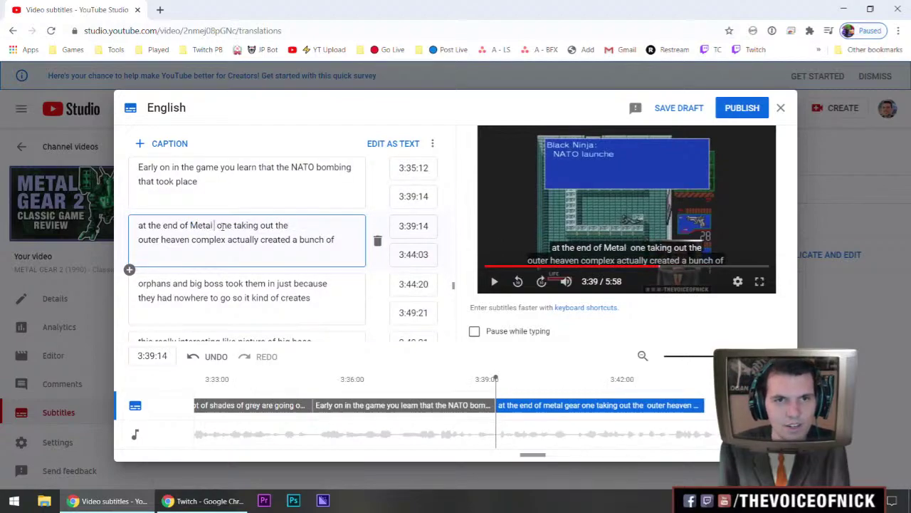
pyautogui.write('1')
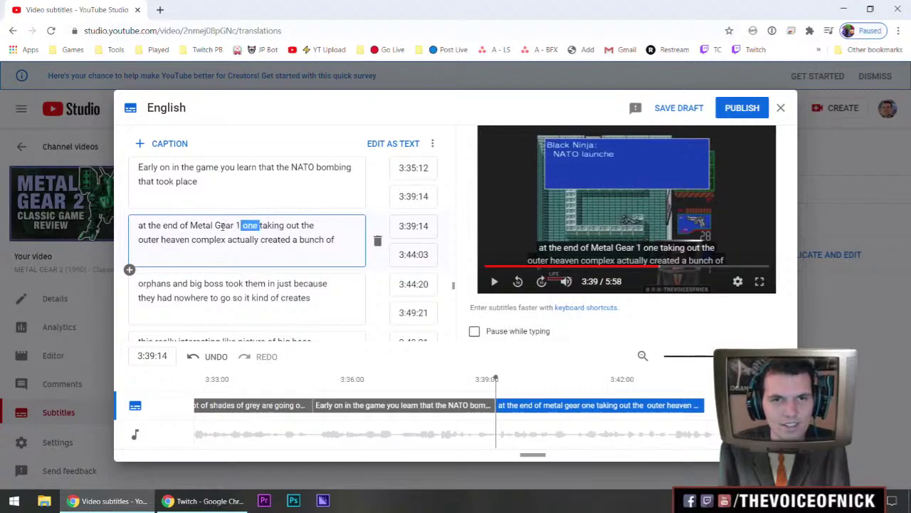
pyautogui.press('BackSpace')
pyautogui.hotkey('ctrl', 'shift', 'Left')
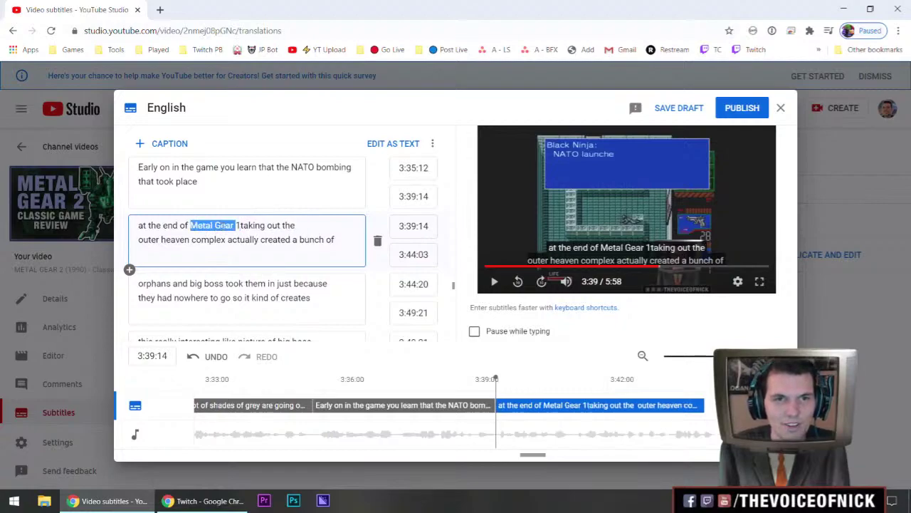
pyautogui.click(178, 226)
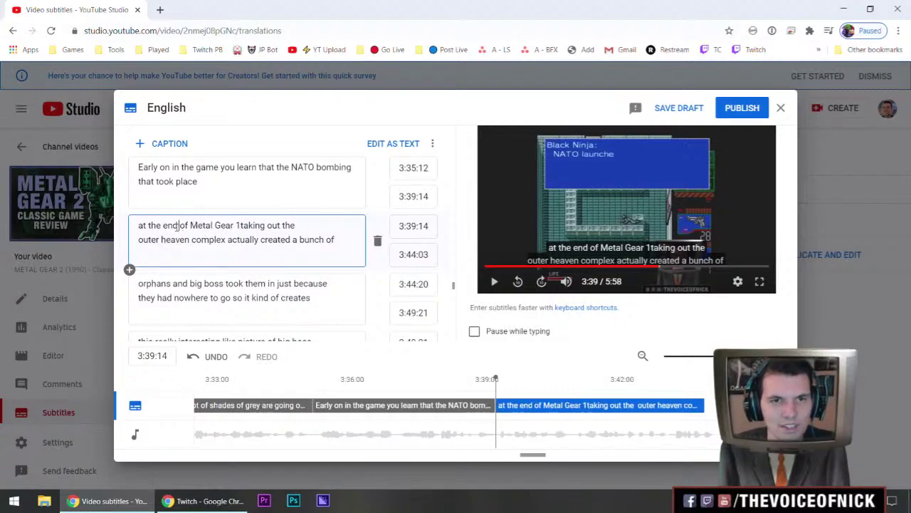
pyautogui.click(240, 225)
pyautogui.write(',')
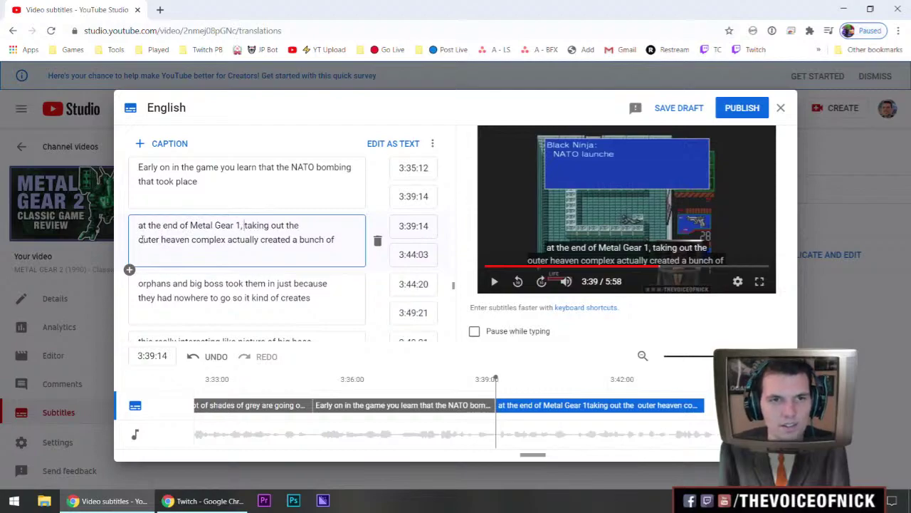
# Correct the second line to begin "Outer Heaven complex," and split the caption after that comma at 3:42:24
pyautogui.moveTo(138, 239); pyautogui.dragTo(143, 239)
pyautogui.write('O')
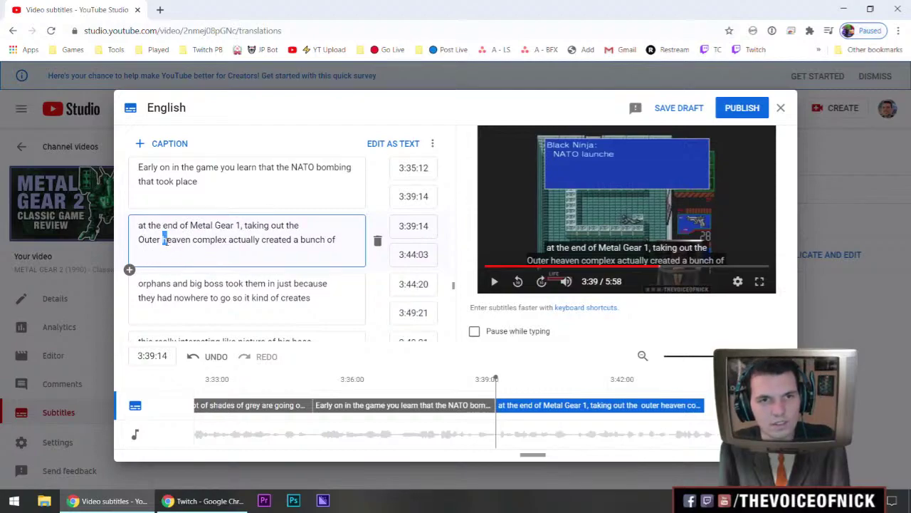
pyautogui.write('H')
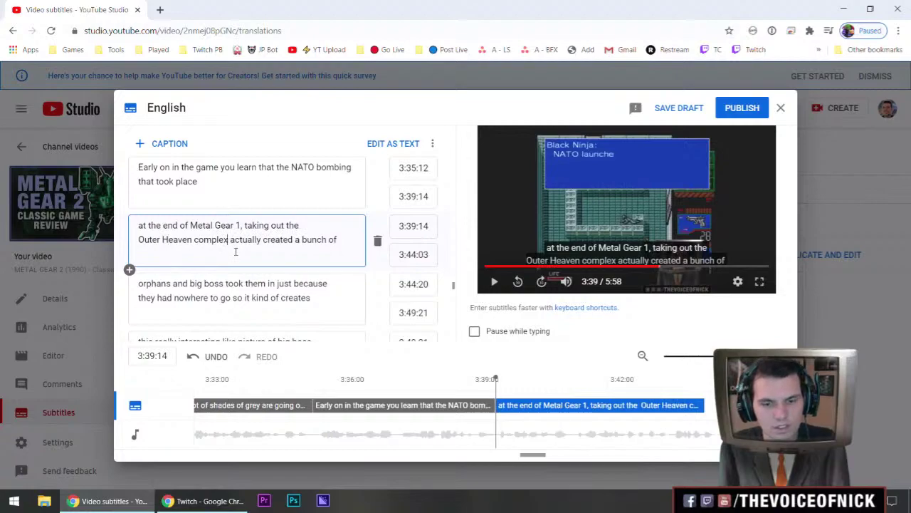
pyautogui.write(',')
pyautogui.hotkey('shift', 'space')
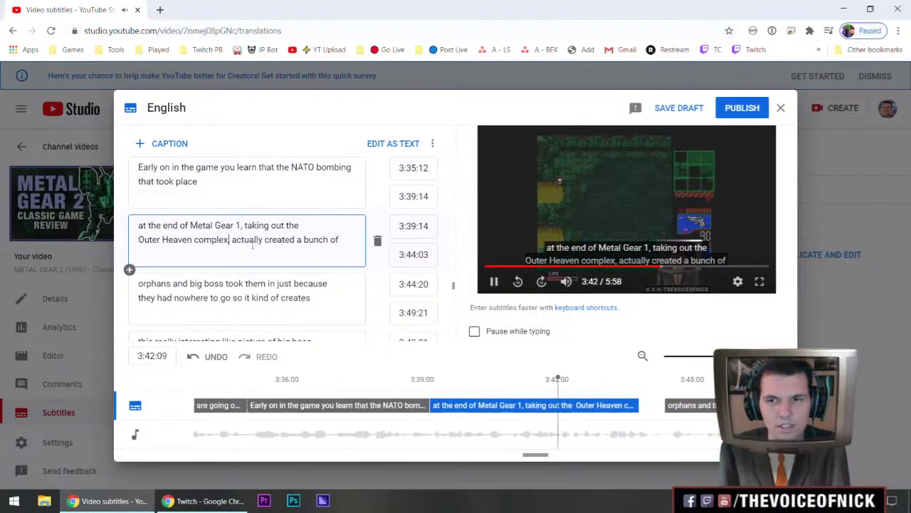
pyautogui.hotkey('shift', 'space')
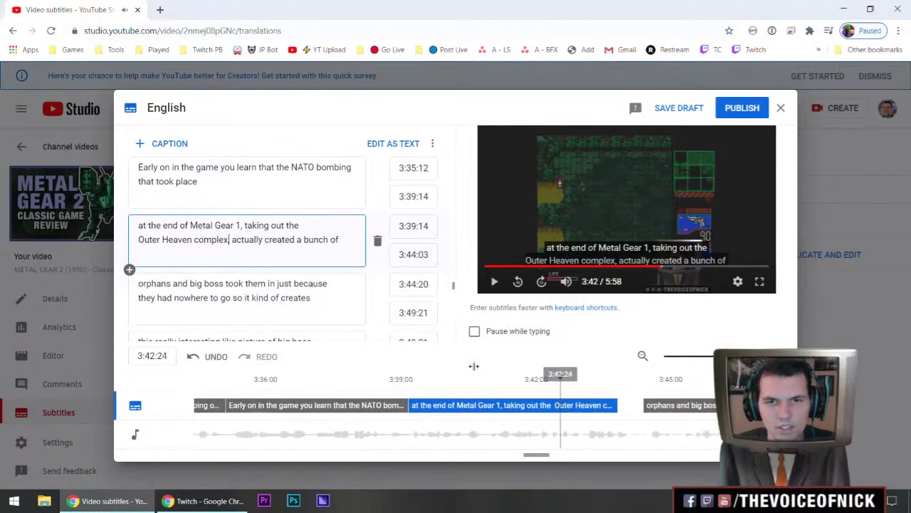
pyautogui.press('Return')
# Play the video to 3:45:15 and split the following caption there after "orphans"
pyautogui.hotkey('shift', 'space')
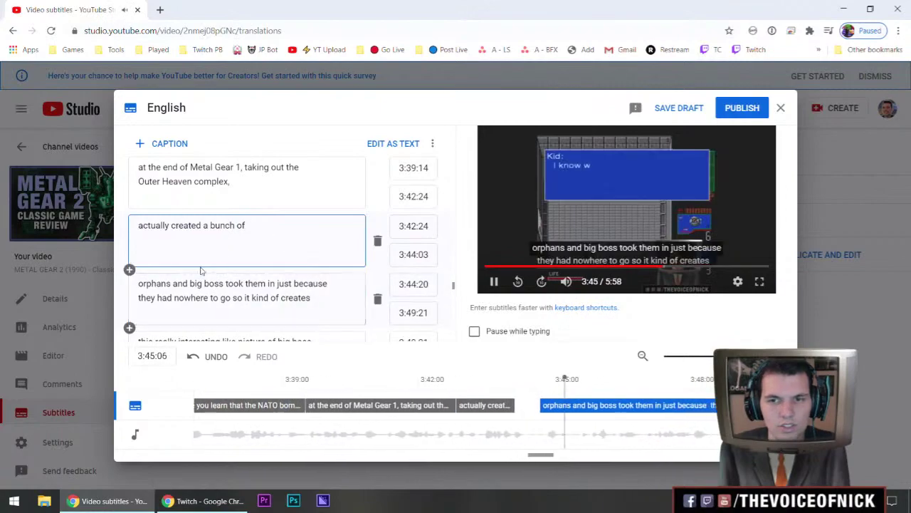
pyautogui.hotkey('shift', 'space')
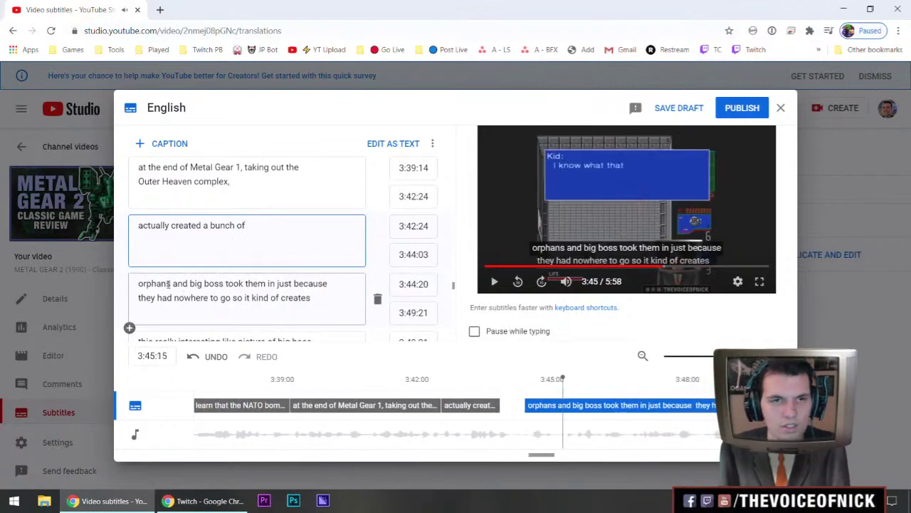
pyautogui.click(172, 283)
pyautogui.press('Return')
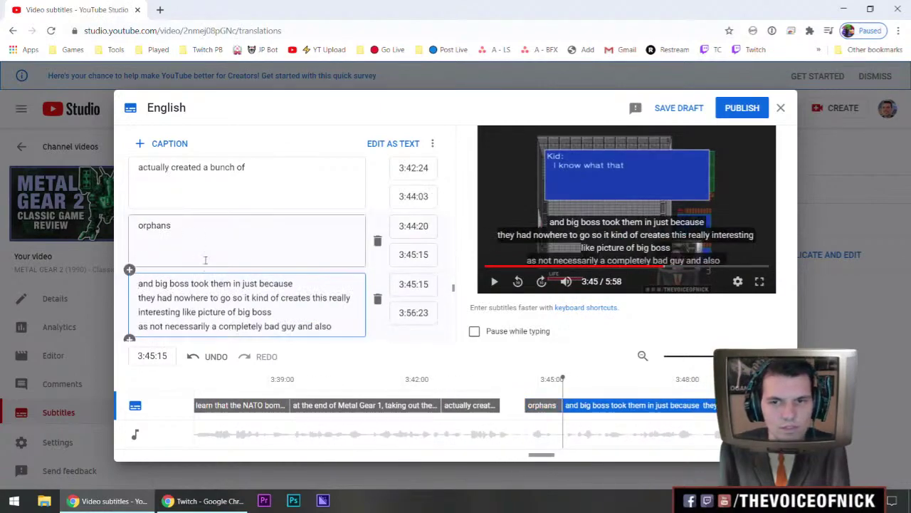
# Extend the "orphans" caption back to 3:43:28 and merge it into the preceding one as "actually created a bunch of orphans."
pyautogui.click(140, 230)
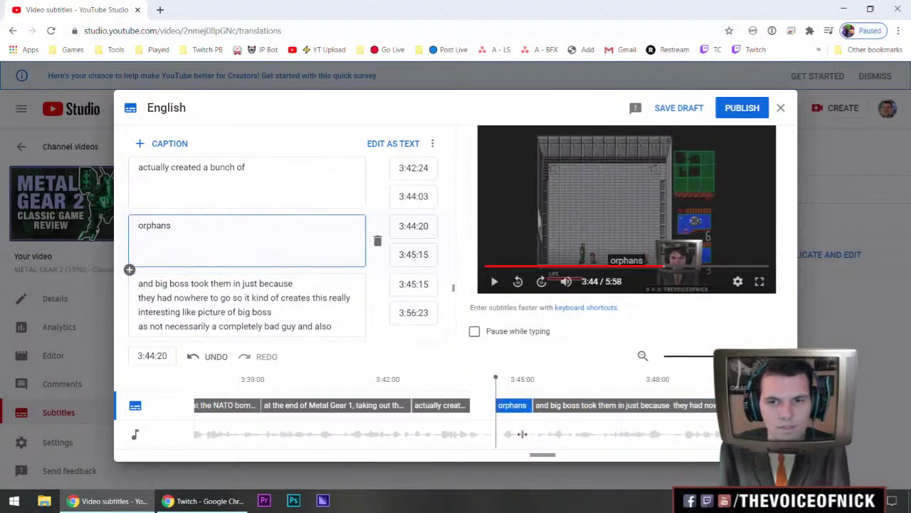
pyautogui.moveTo(493, 405); pyautogui.dragTo(462, 405)
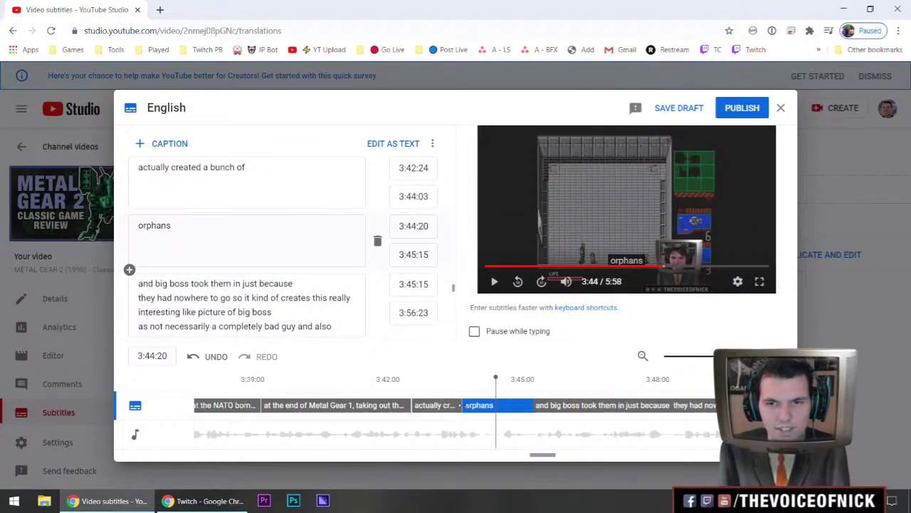
pyautogui.click(141, 226)
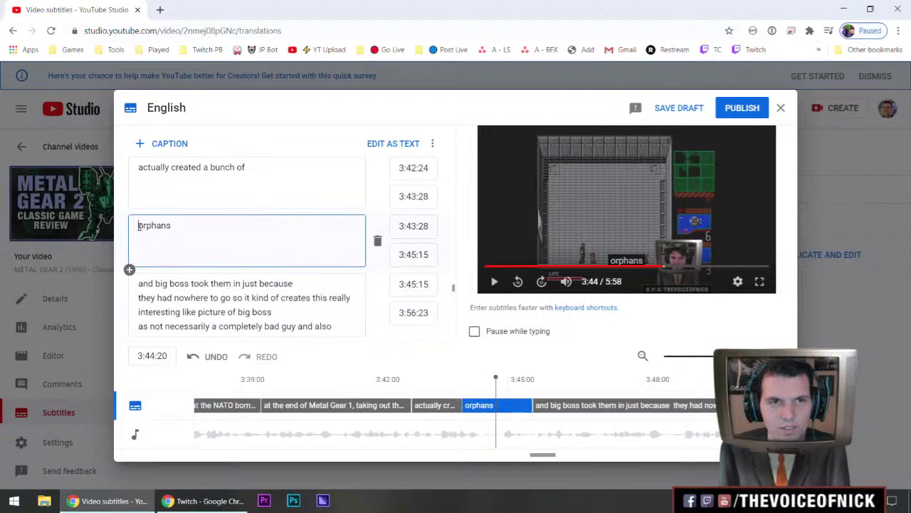
pyautogui.press('BackSpace')
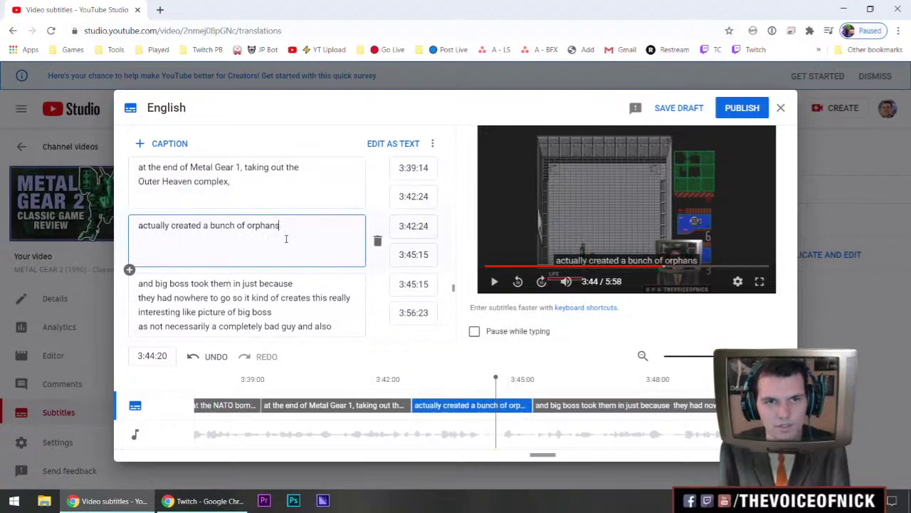
pyautogui.write('.')
# Capitalize the next caption's opening words as "And Big Boss"
pyautogui.moveTo(146, 283); pyautogui.dragTo(139, 284)
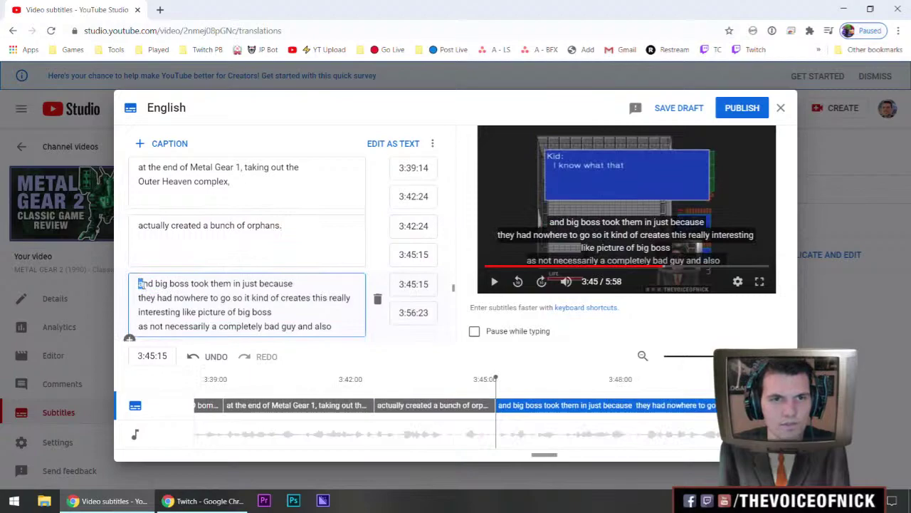
pyautogui.write('A')
pyautogui.moveTo(157, 283); pyautogui.dragTo(163, 283)
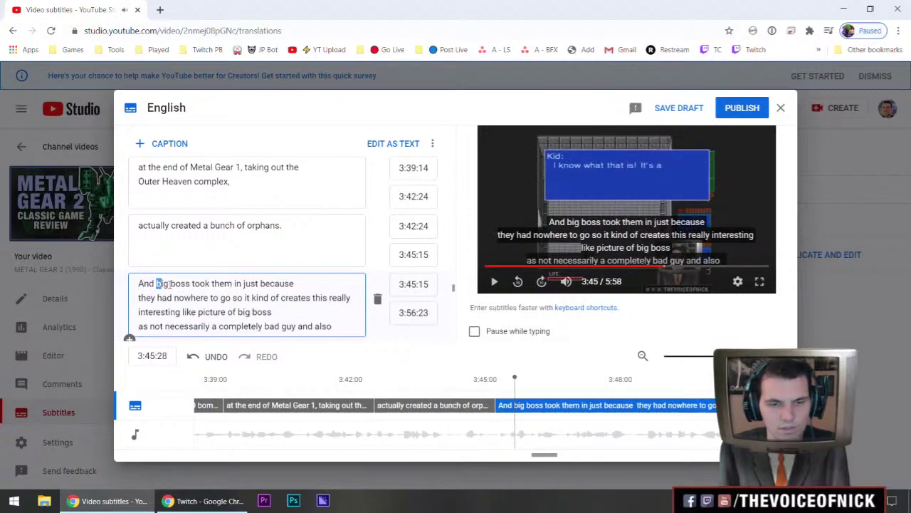
pyautogui.write('Big B')
# Add a comma after "took them in" and a period after "nowhere to go", splitting the caption there at 3:48:16
pyautogui.hotkey('shift', 'space')
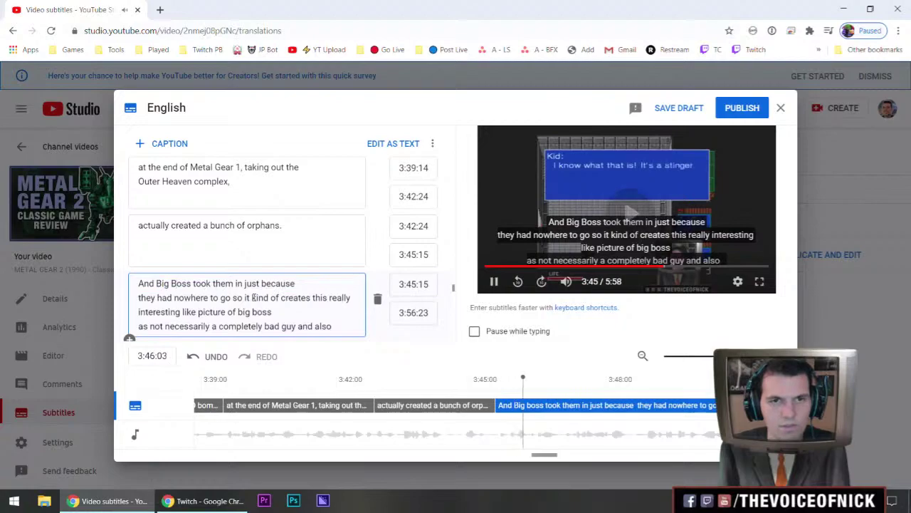
pyautogui.hotkey('shift', 'space')
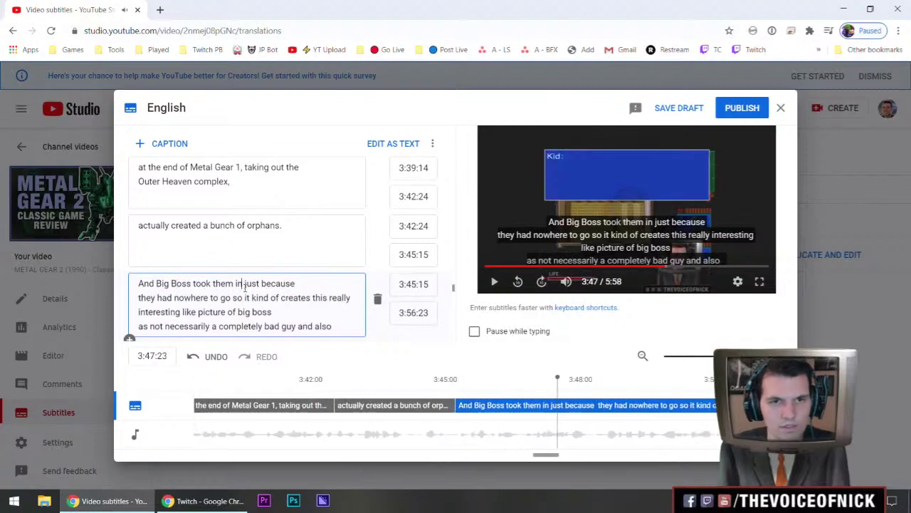
pyautogui.click(243, 285)
pyautogui.write(',')
pyautogui.hotkey('shift', 'space')
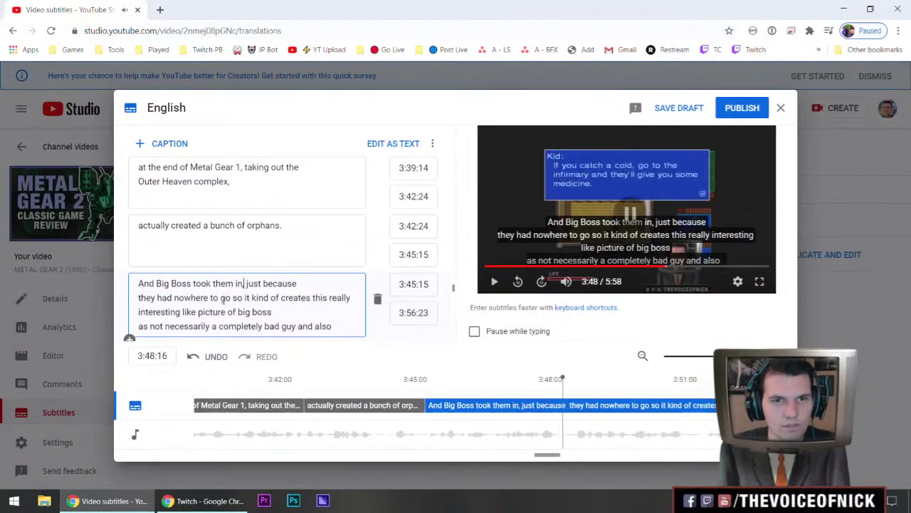
pyautogui.write('.')
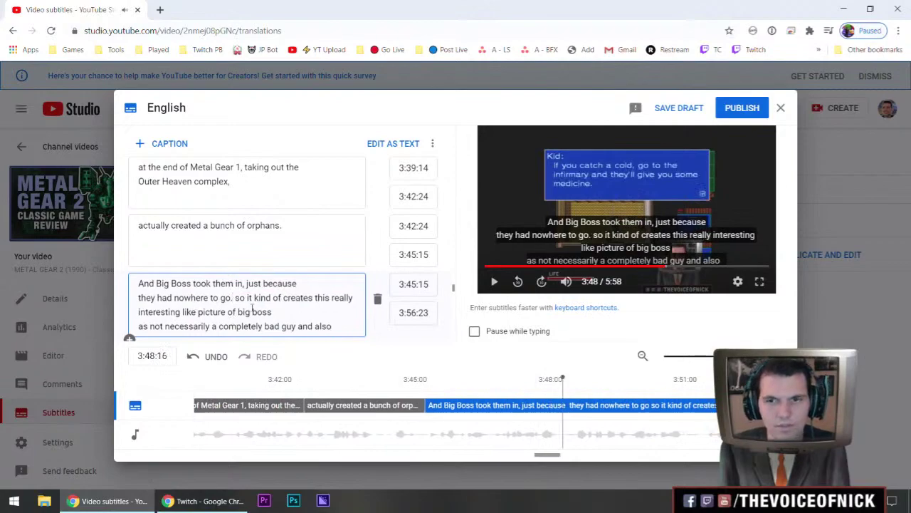
pyautogui.press('Return')
pyautogui.hotkey('shift', 'space')
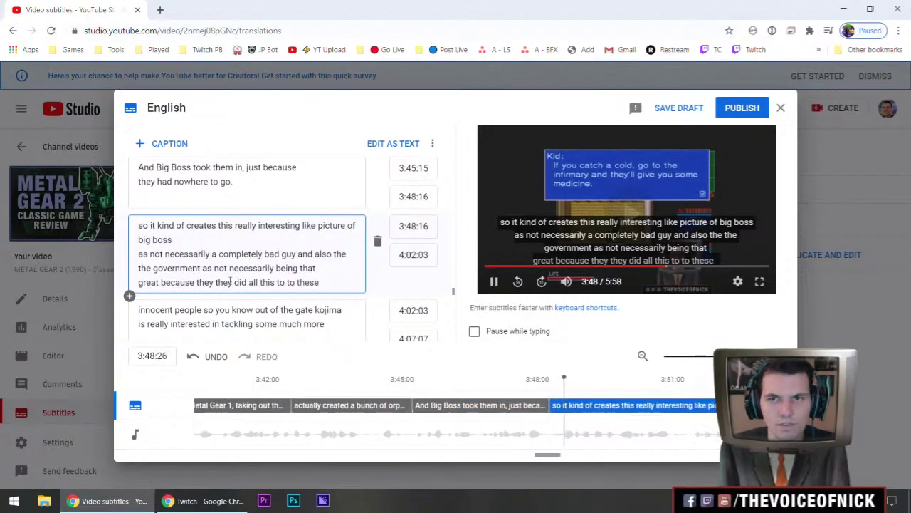
# Capitalize "So" at the start of the 3:48:16 caption and add a comma after "really interesting like"
pyautogui.hotkey('shift', 'Up')
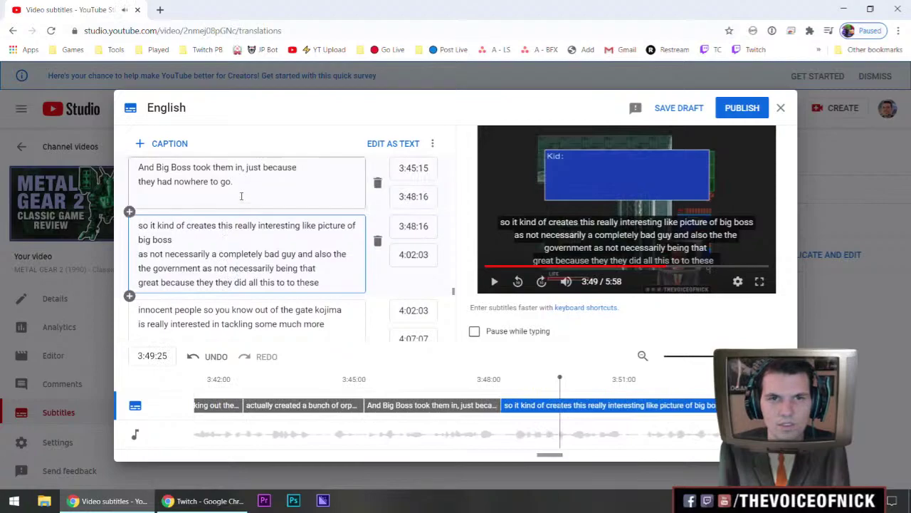
pyautogui.click(245, 245)
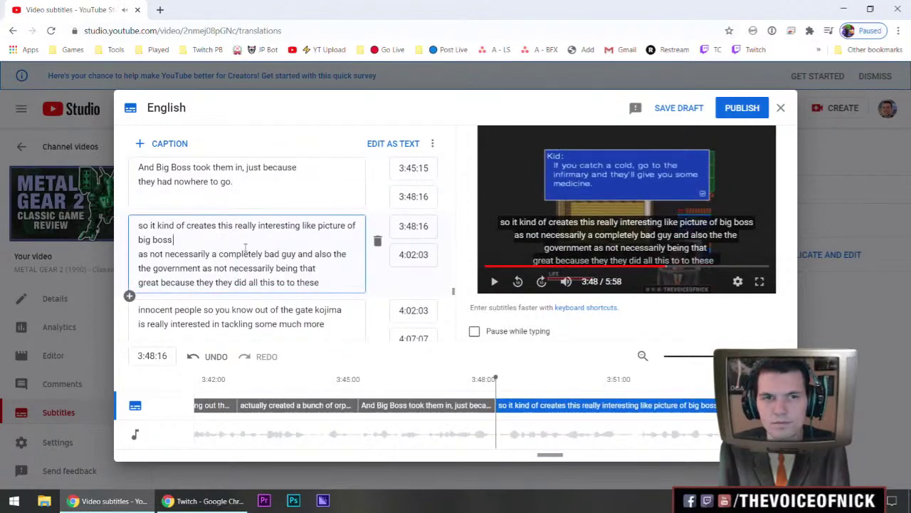
pyautogui.click(140, 226)
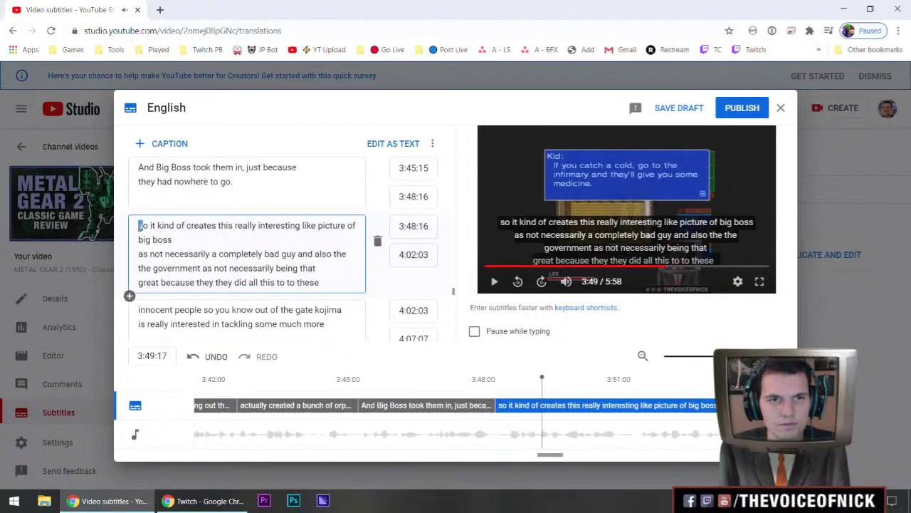
pyautogui.press('Delete')
pyautogui.write('S')
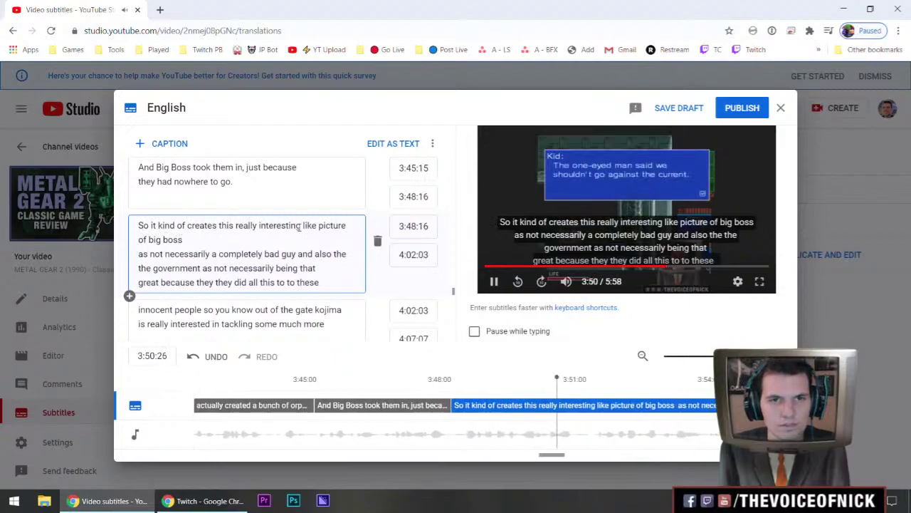
pyautogui.hotkey('shift', 'space')
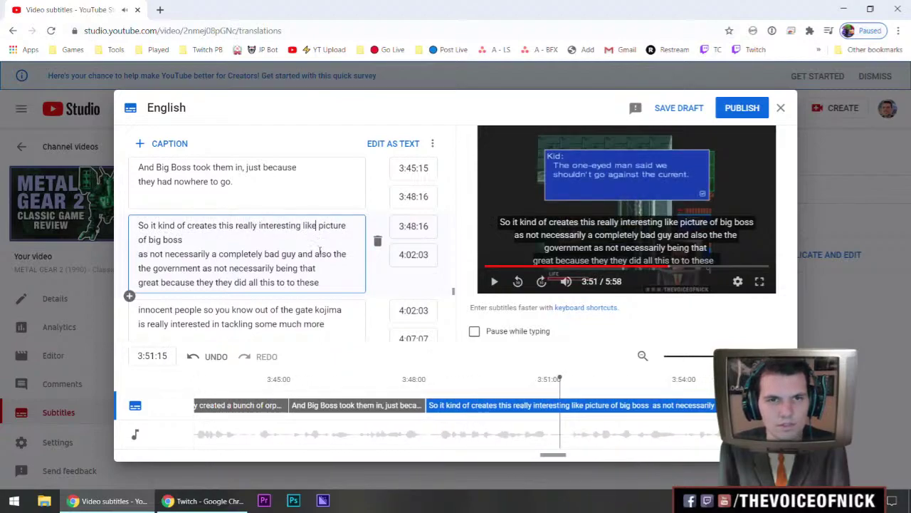
pyautogui.write(',')
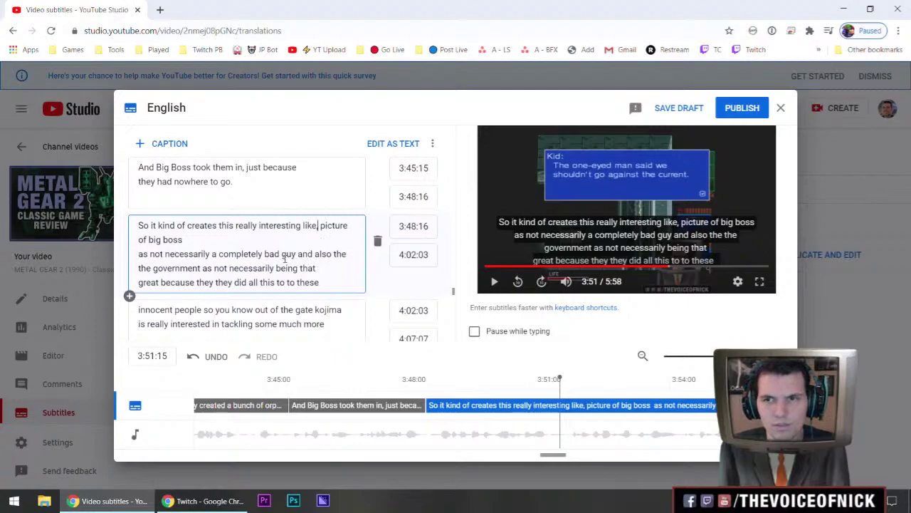
# Capitalize "Big Boss" after "picture of" and split the caption after it at 3:52:18
pyautogui.hotkey('shift', 'space')
pyautogui.hotkey('shift', 'space')
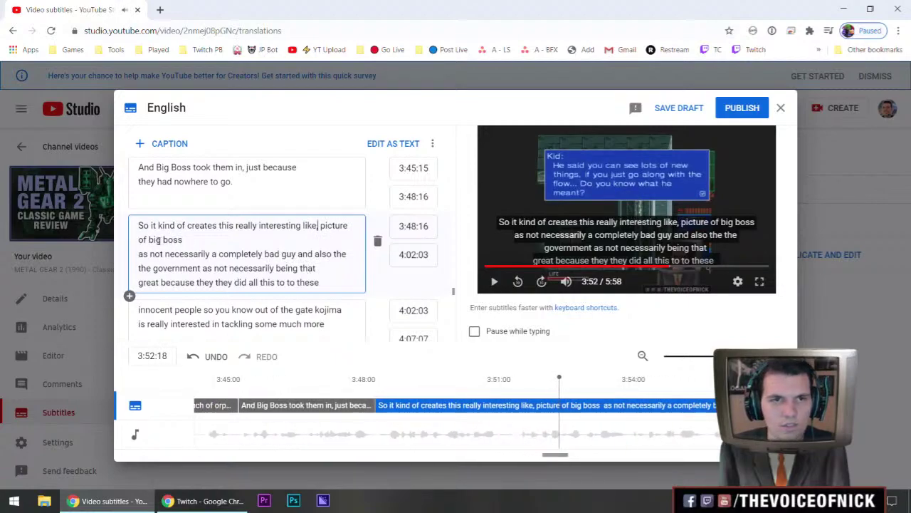
pyautogui.write('Big ')
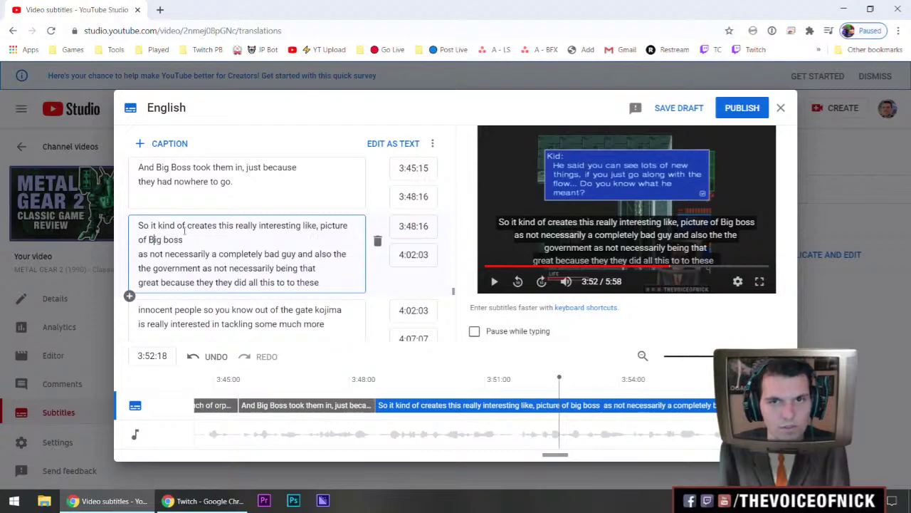
pyautogui.write('B')
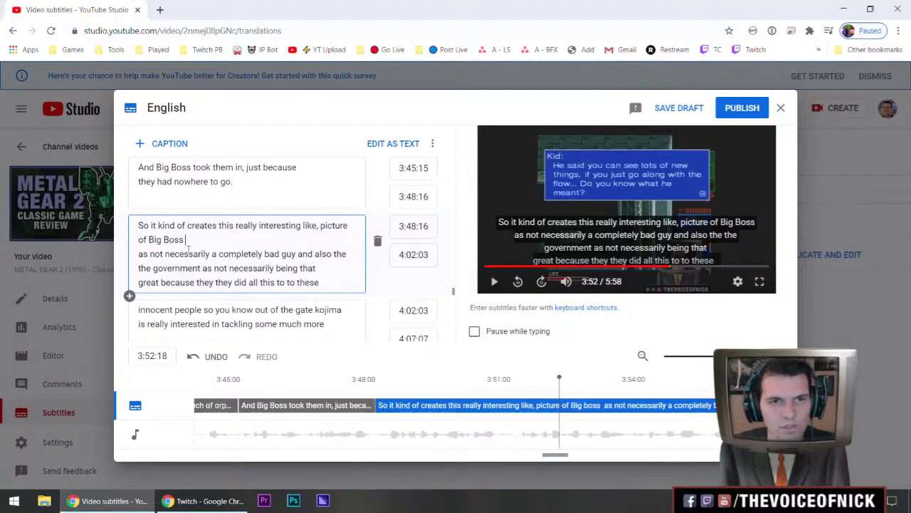
pyautogui.press('Return')
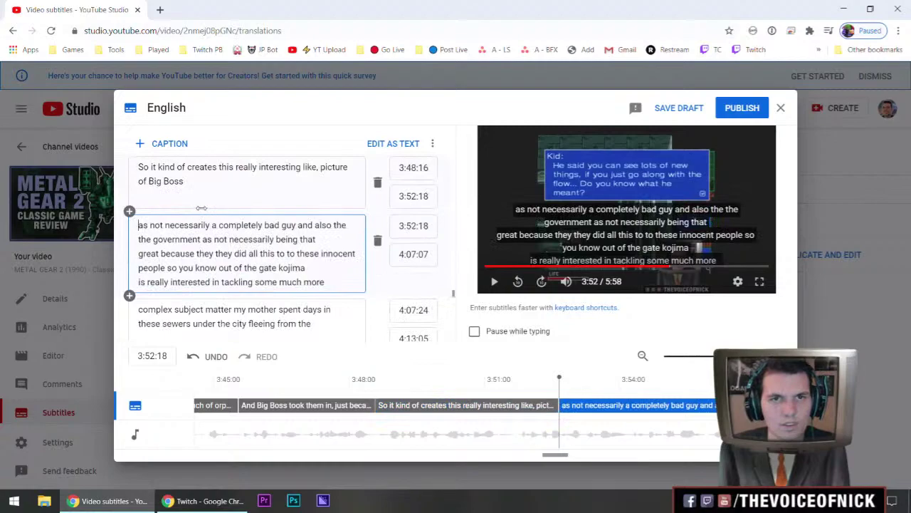
# Add a comma after "bad guy" and a period after "great", splitting the caption there at 4:00:05
pyautogui.hotkey('shift', 'space')
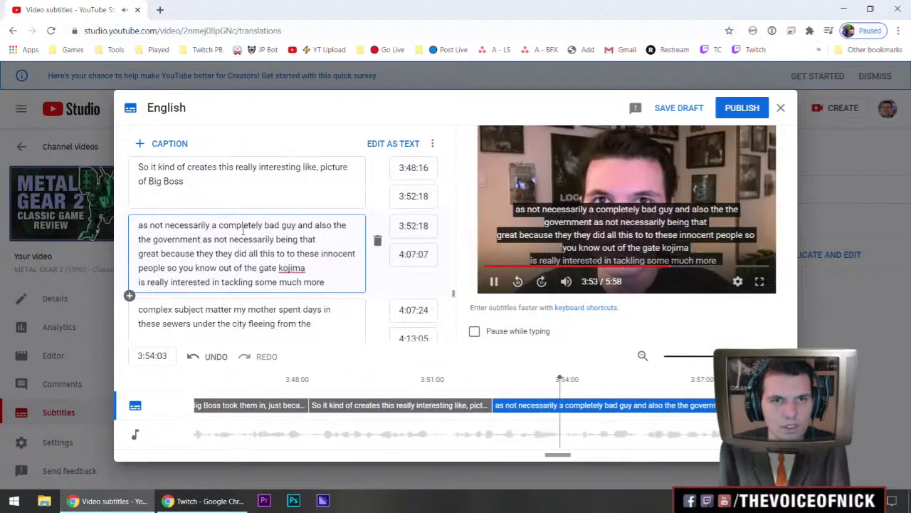
pyautogui.click(295, 225)
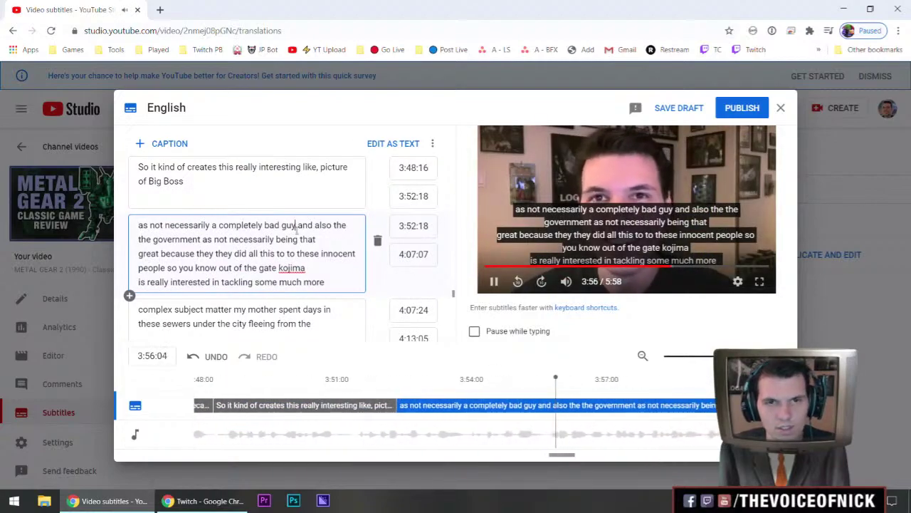
pyautogui.write(',')
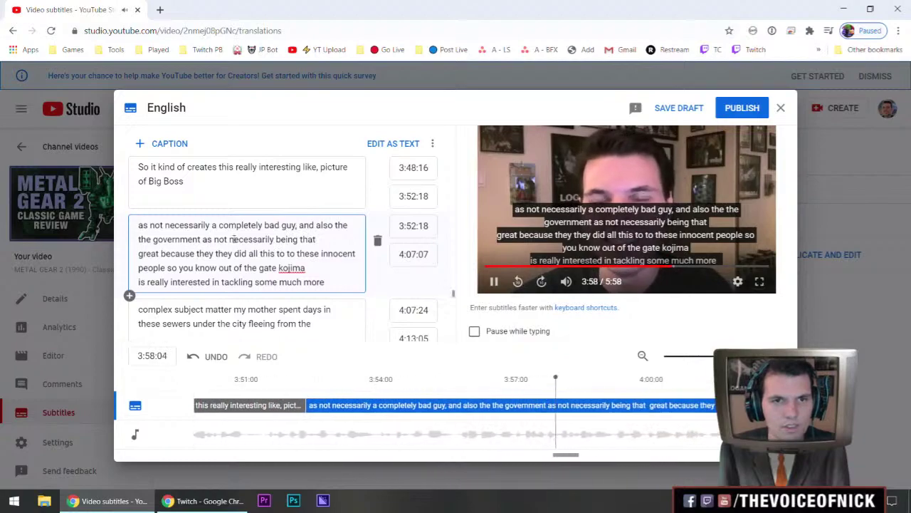
pyautogui.click(160, 253)
pyautogui.write('.')
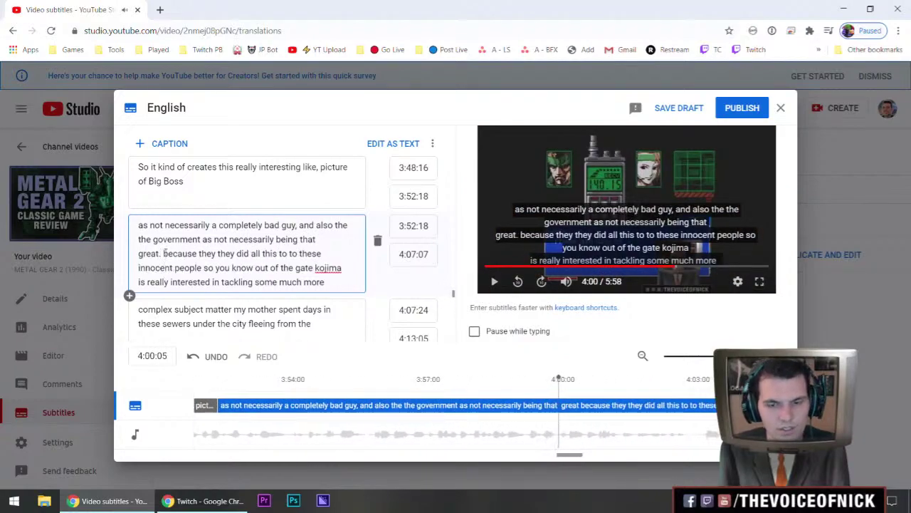
pyautogui.press('Return')
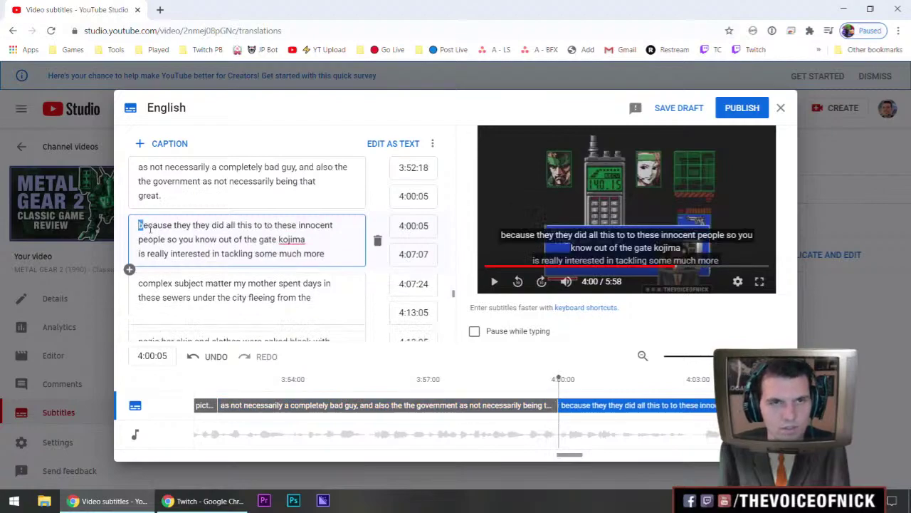
# Capitalize "Because" in the new caption and remove the duplicated "they" and "to"
pyautogui.write('B')
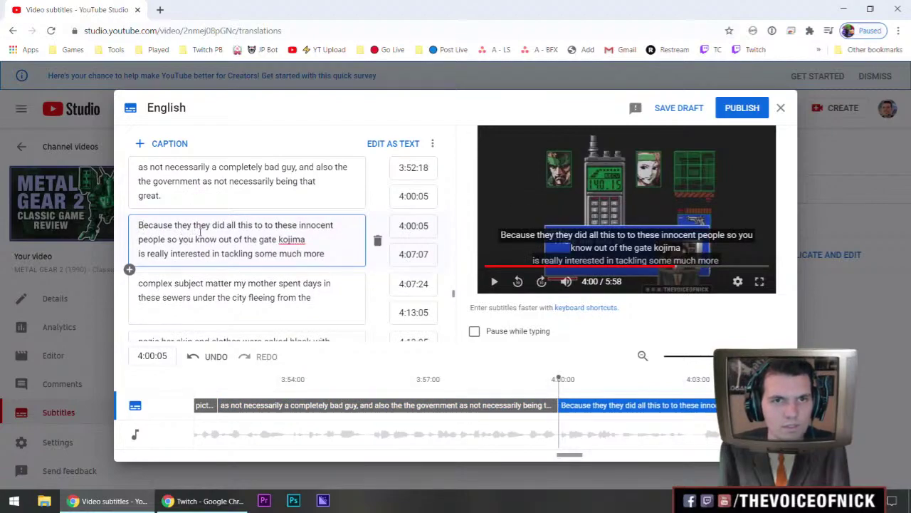
pyautogui.hotkey('shift', 'space')
pyautogui.hotkey('shift', 'space')
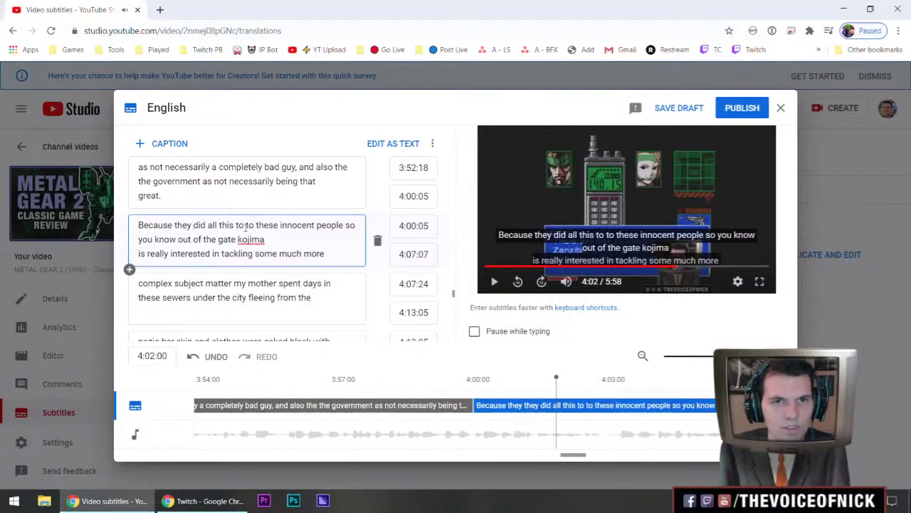
pyautogui.press('BackSpace')
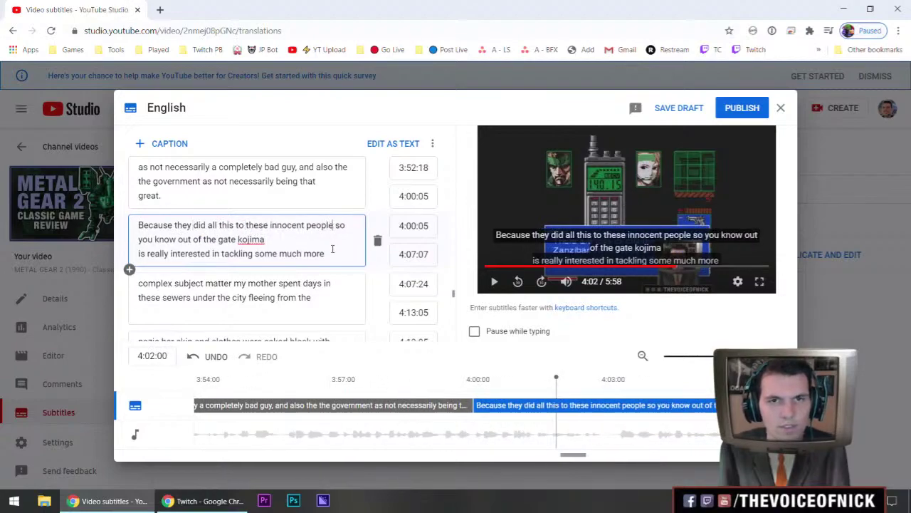
# Add a period after "these innocent people" and split the caption there at 4:03:01
pyautogui.click(334, 226)
pyautogui.write('.')
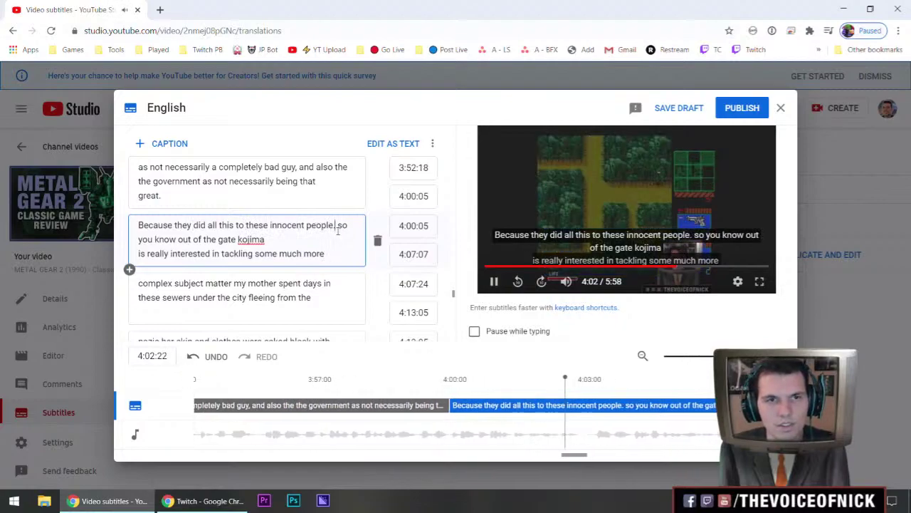
pyautogui.press('Return')
# Correct the next caption's opening to "So you know, out of the gate Kojima"
pyautogui.doubleClick(148, 228)
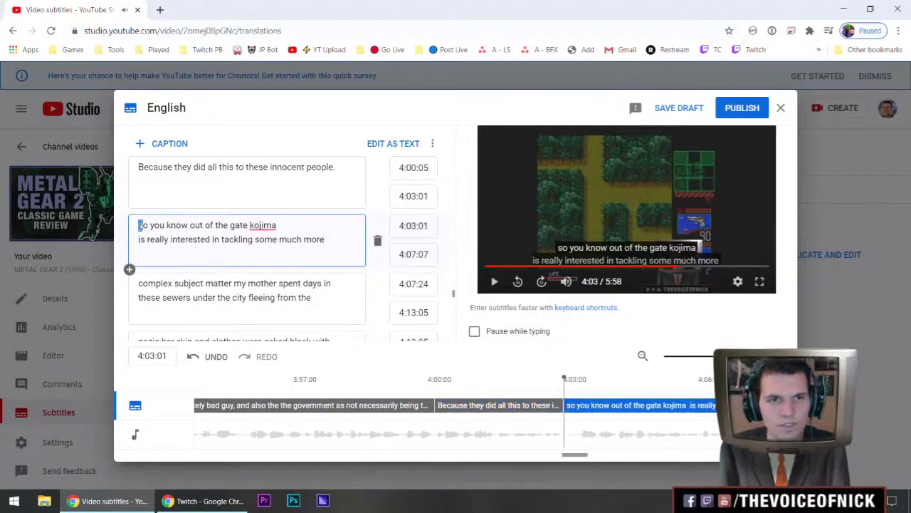
pyautogui.write('So')
pyautogui.click(188, 225)
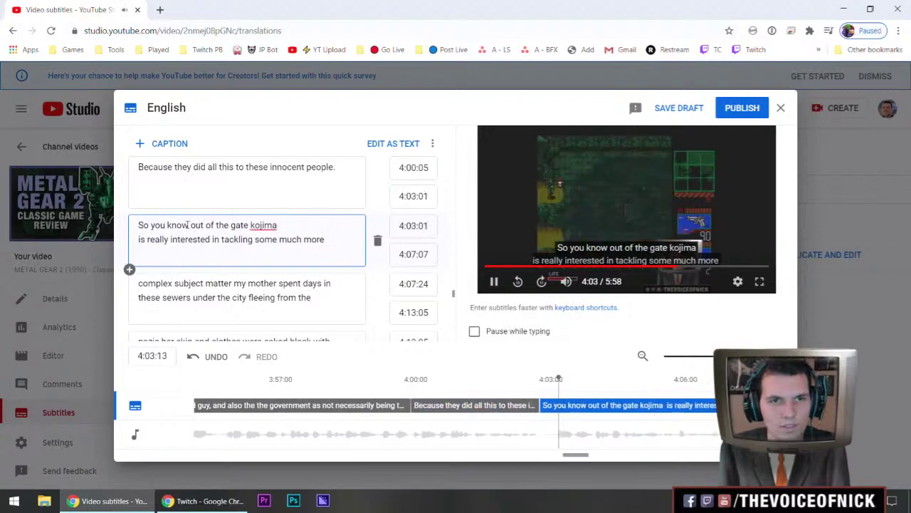
pyautogui.write(',')
pyautogui.click(251, 225)
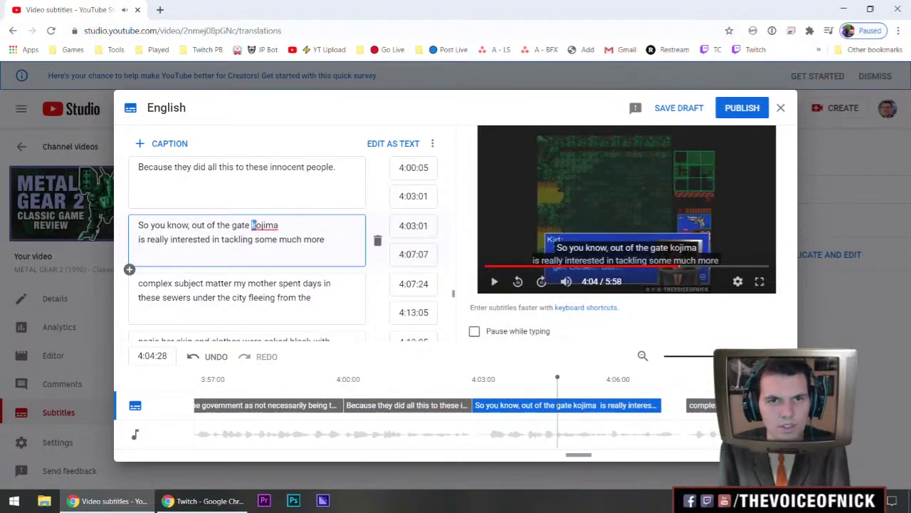
pyautogui.write('K')
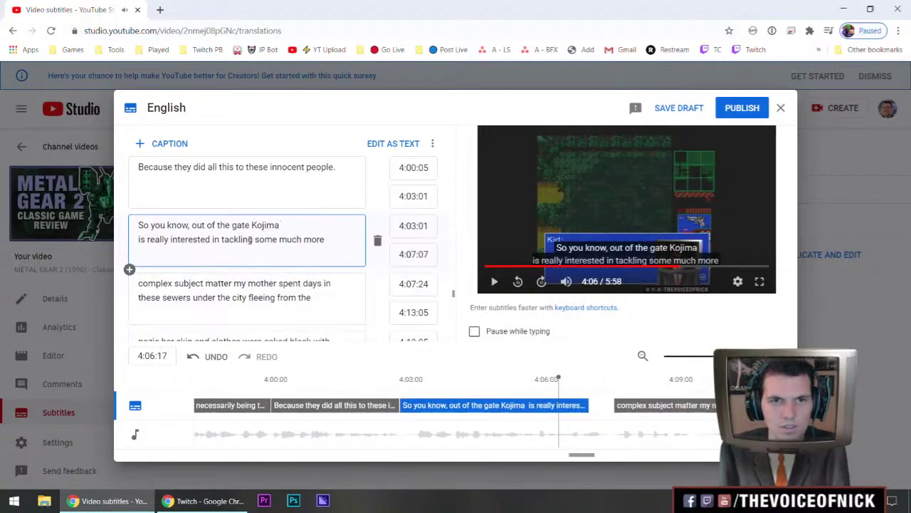
# Split the Kojima caption after "tackling" at 4:06:17
pyautogui.press('Return')
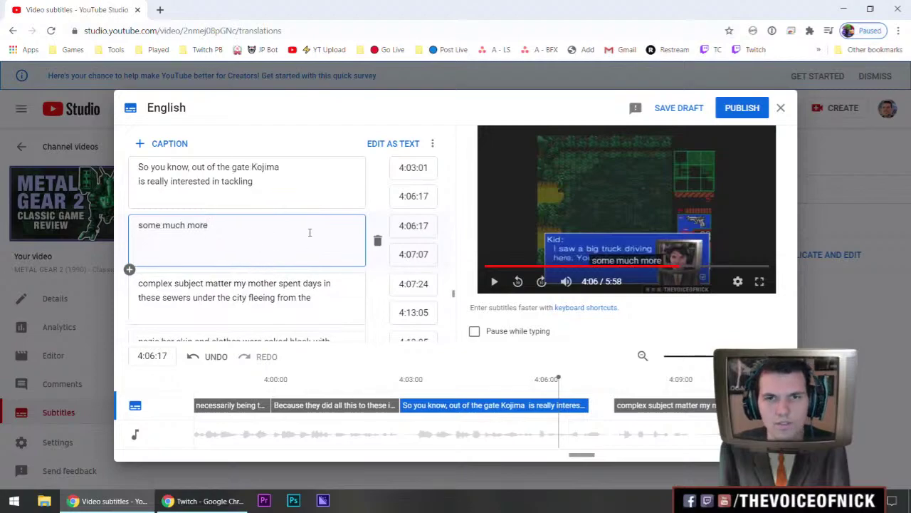
pyautogui.click(266, 192)
pyautogui.click(250, 228)
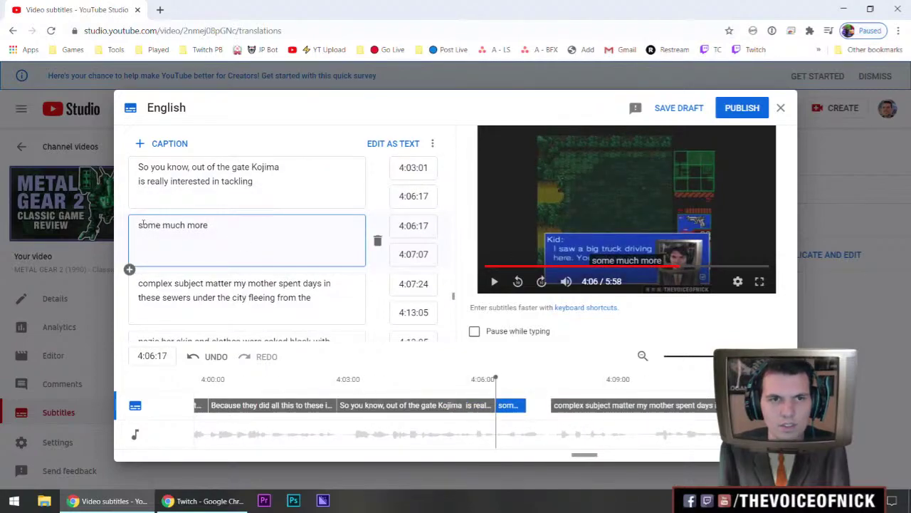
# Close the gap after "some much more" at 4:07:25 and merge that caption with the following "complex subject matter" one
pyautogui.press('Return')
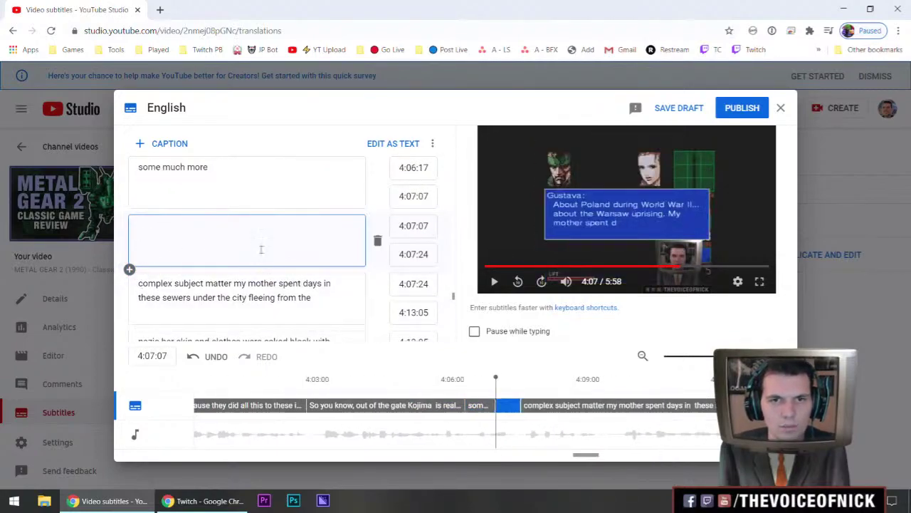
pyautogui.click(378, 243)
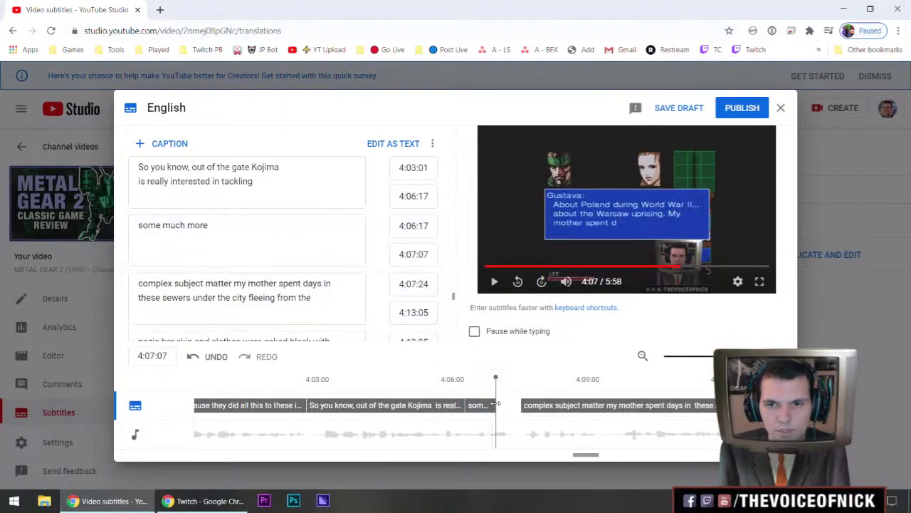
pyautogui.moveTo(520, 405); pyautogui.dragTo(523, 405)
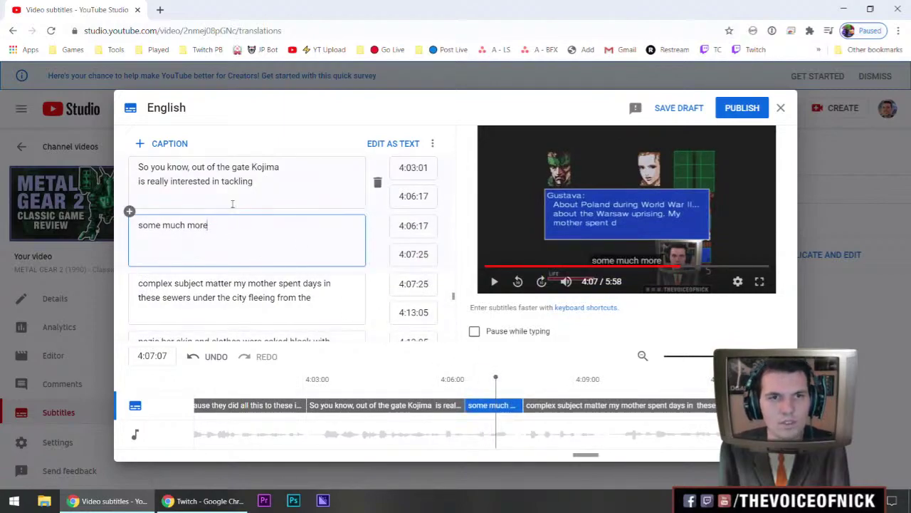
pyautogui.click(258, 187)
pyautogui.hotkey('shift', 'space')
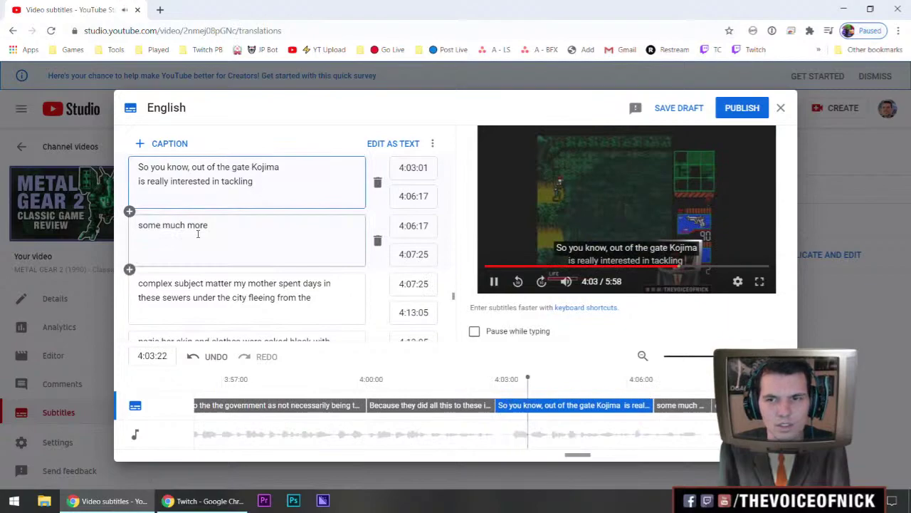
pyautogui.click(140, 287)
pyautogui.press('BackSpace')
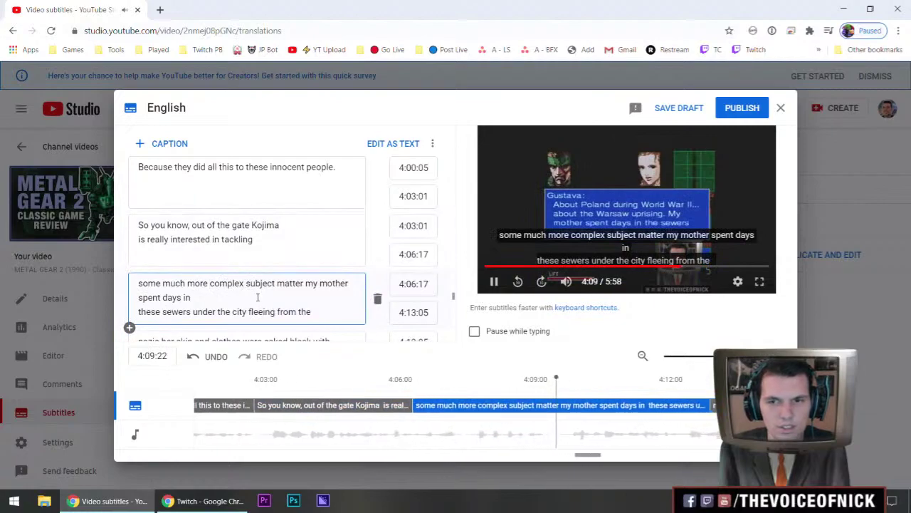
# Add a period after "complex subject matter" and split the merged caption there at 4:09:24
pyautogui.hotkey('shift', 'space')
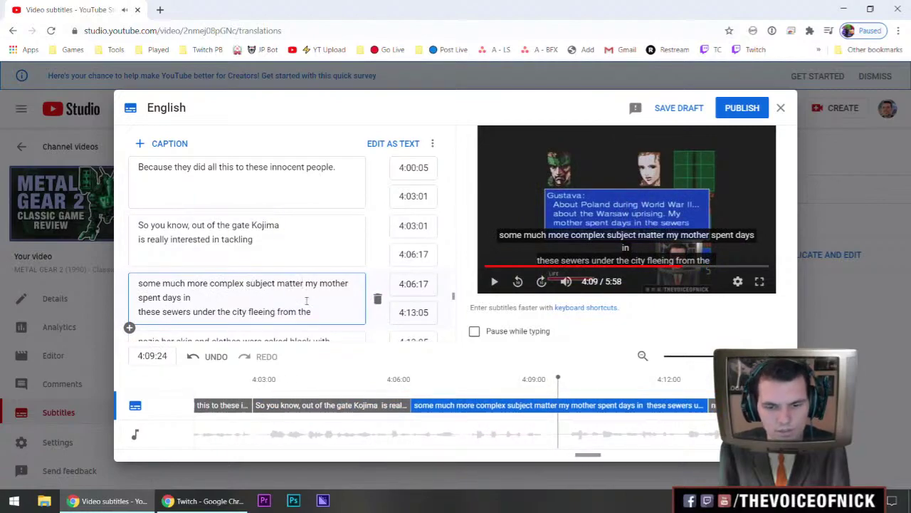
pyautogui.click(305, 283)
pyautogui.write('.')
pyautogui.press('Return')
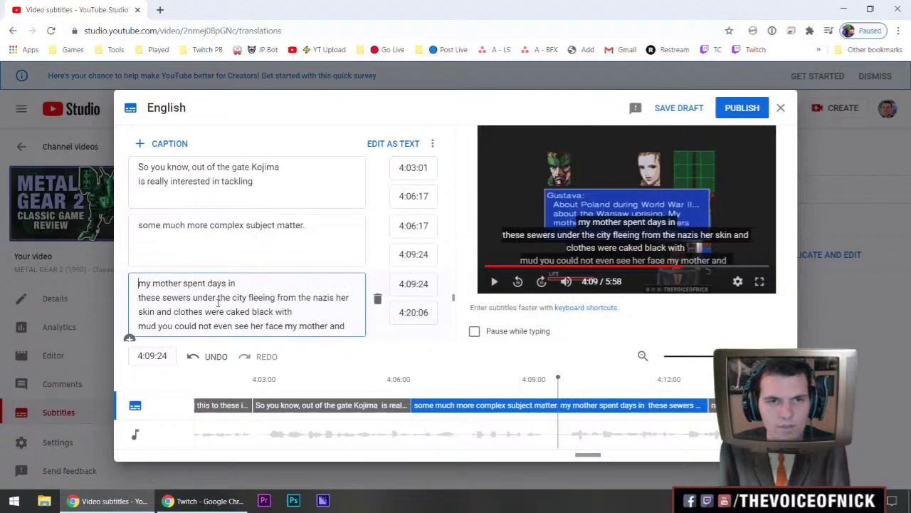
# Open the sewers caption with the speaker note and quotation mark as [As Gustava:] "My mother, and copy that note for reuse
pyautogui.write('[As ')
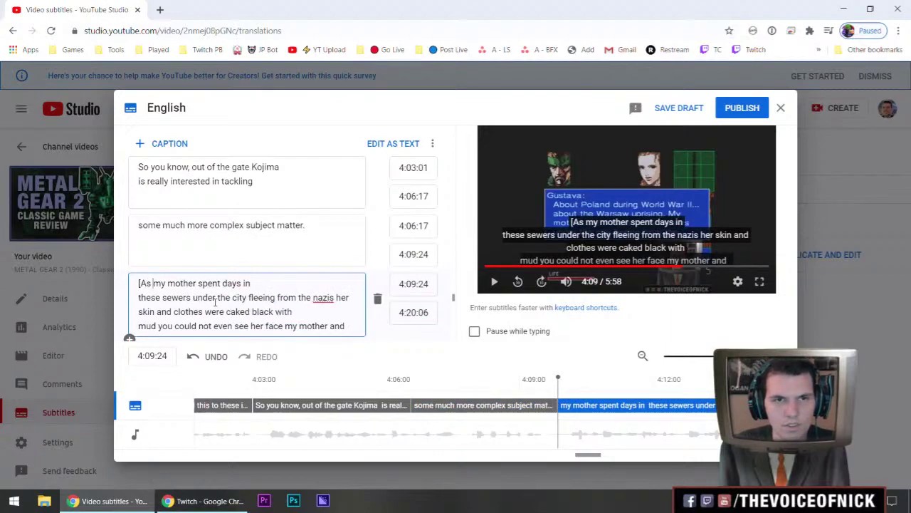
pyautogui.write('Gustava')
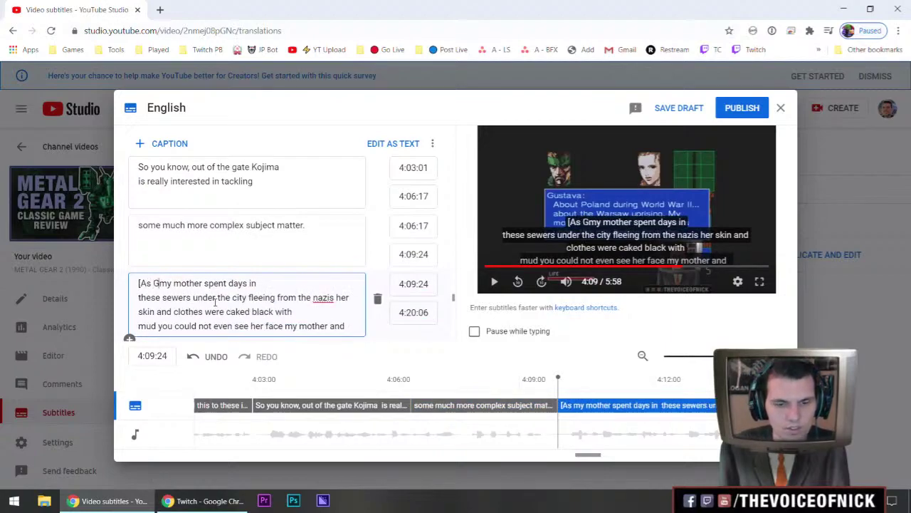
pyautogui.press('BackSpace')
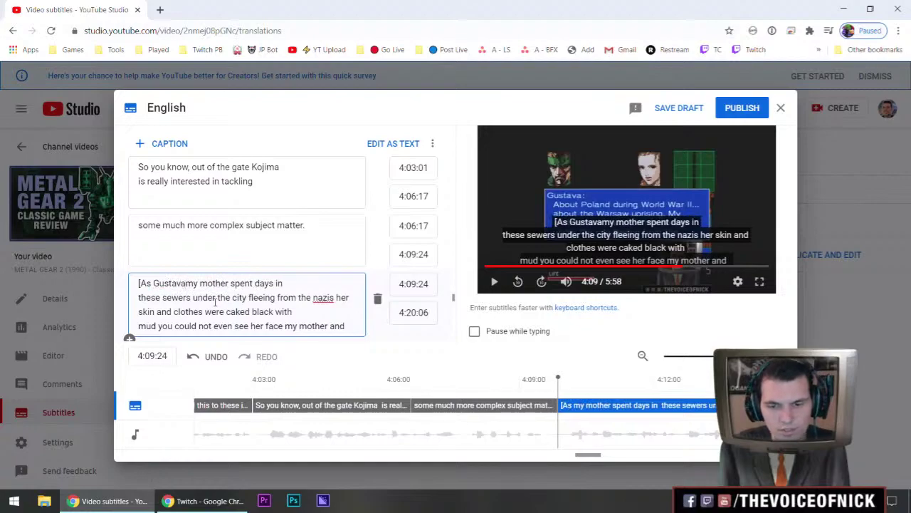
pyautogui.write(':] "')
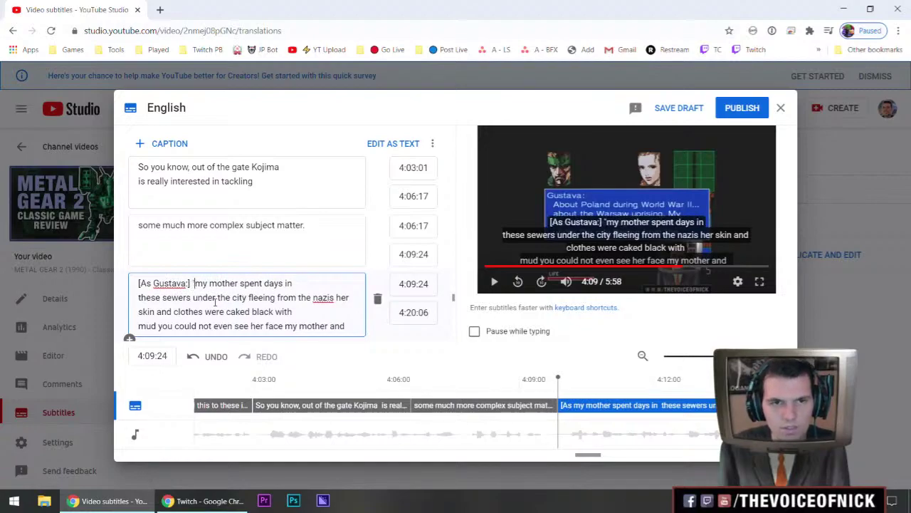
pyautogui.press('BackSpace')
pyautogui.write('M')
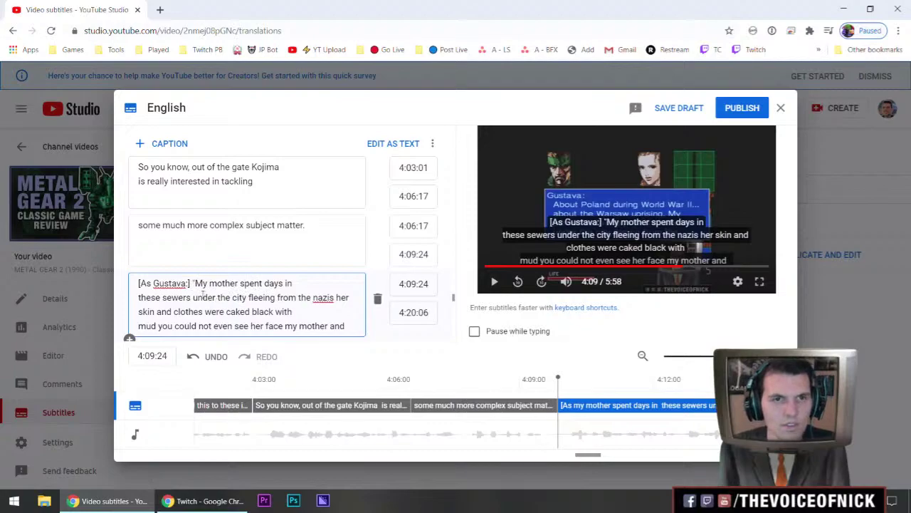
pyautogui.moveTo(197, 283); pyautogui.dragTo(119, 285)
pyautogui.hotkey('ctrl', 'c')
pyautogui.click(242, 293)
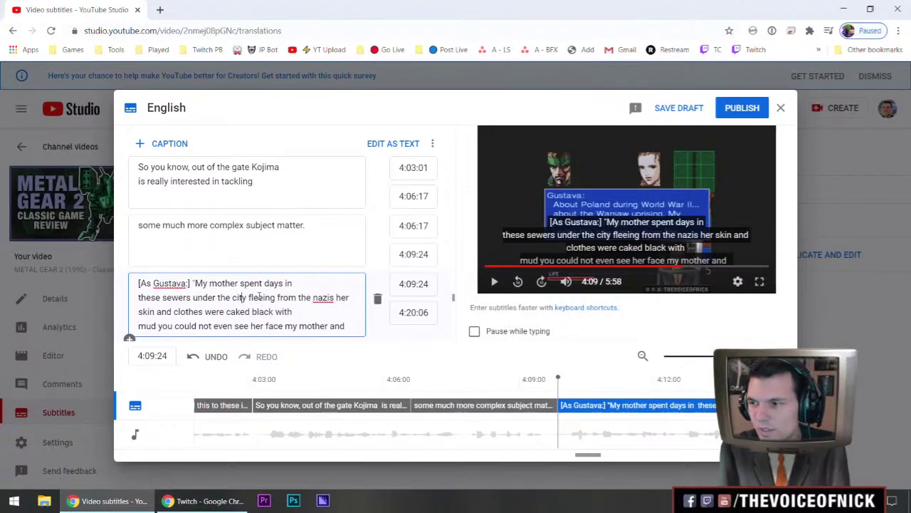
# Capitalize "Nazis", add a period after it and split the caption there at 4:13:26
pyautogui.hotkey('shift', 'space')
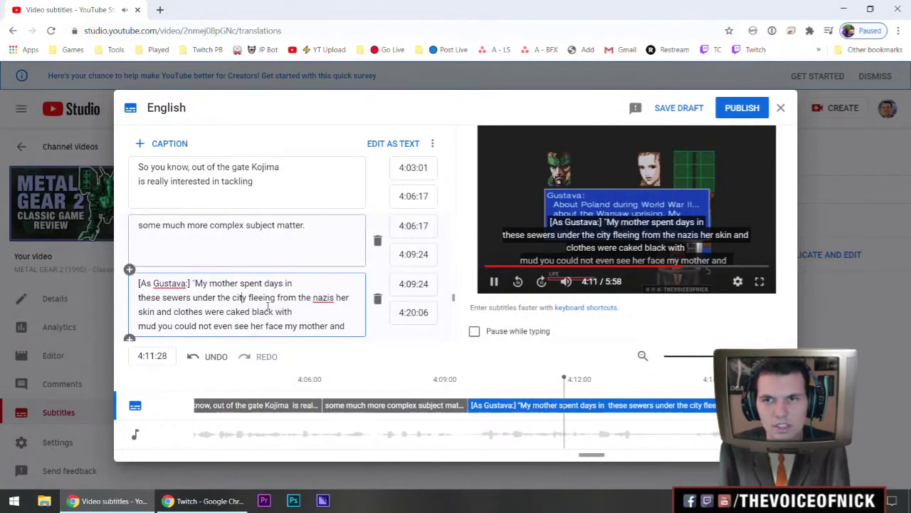
pyautogui.hotkey('shift', 'space')
pyautogui.hotkey('shift', 'space')
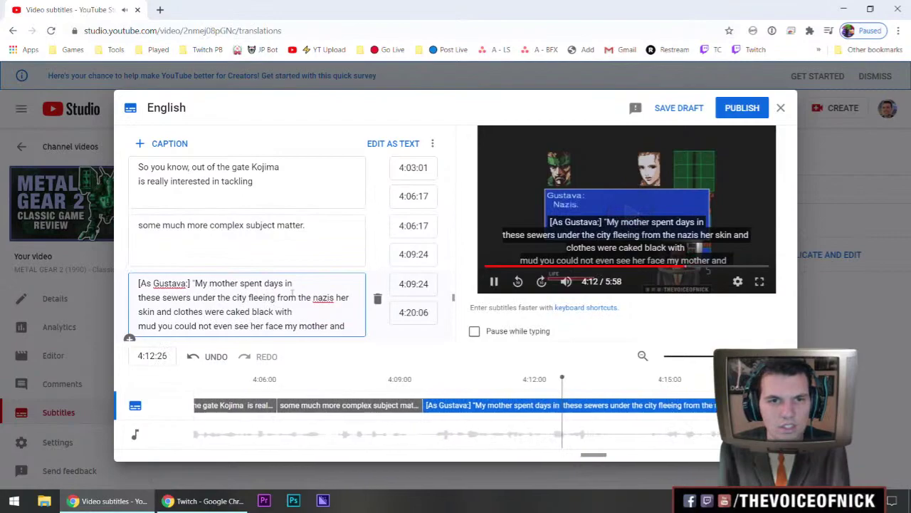
pyautogui.hotkey('shift', 'space')
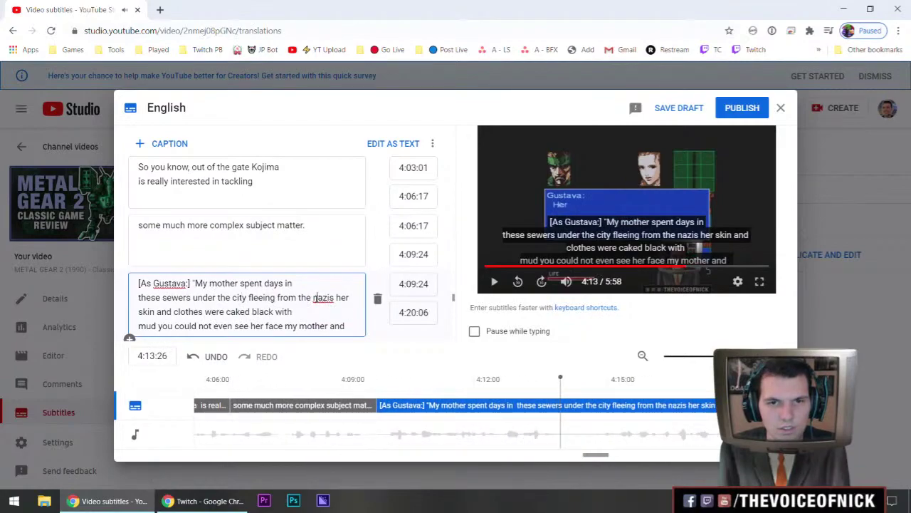
pyautogui.write('Nazis')
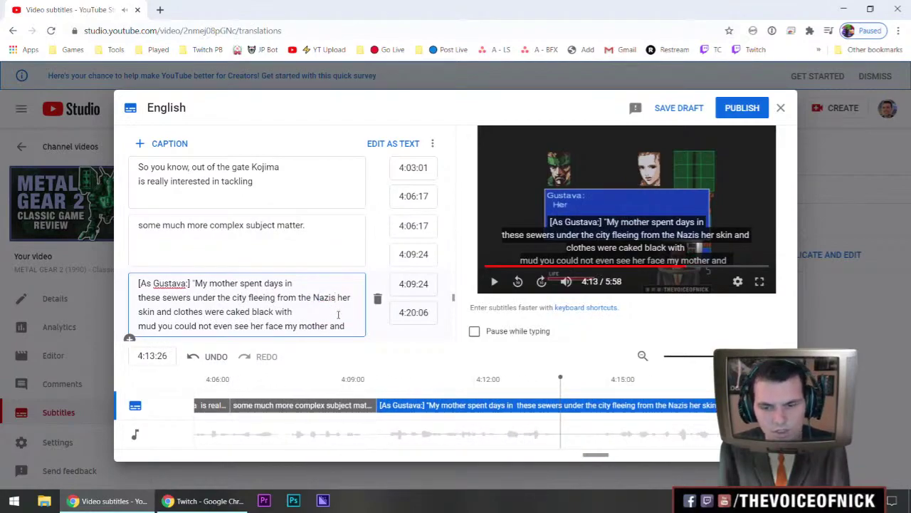
pyautogui.write('.')
pyautogui.press('Return')
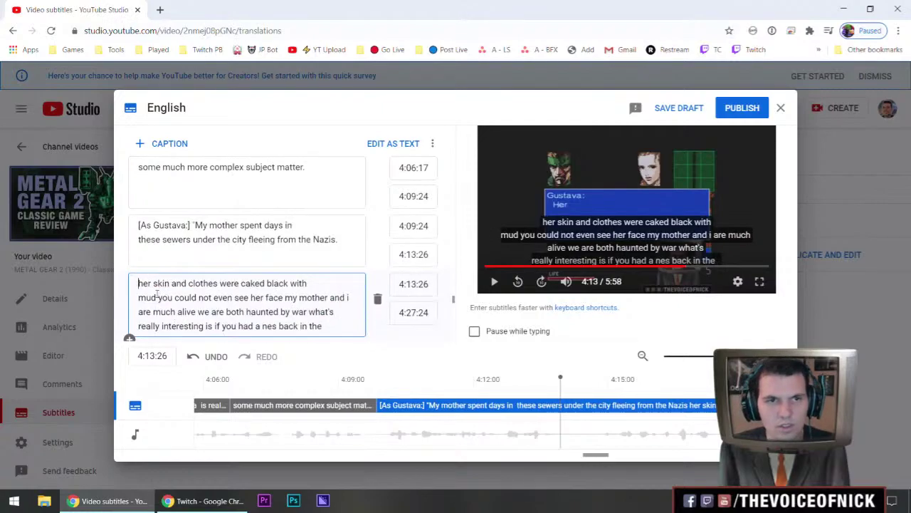
# Insert the copied [As Gustava:] note with its quotation mark before the skin-and-clothes caption and capitalize "Her"
pyautogui.hotkey('ctrl', 'v')
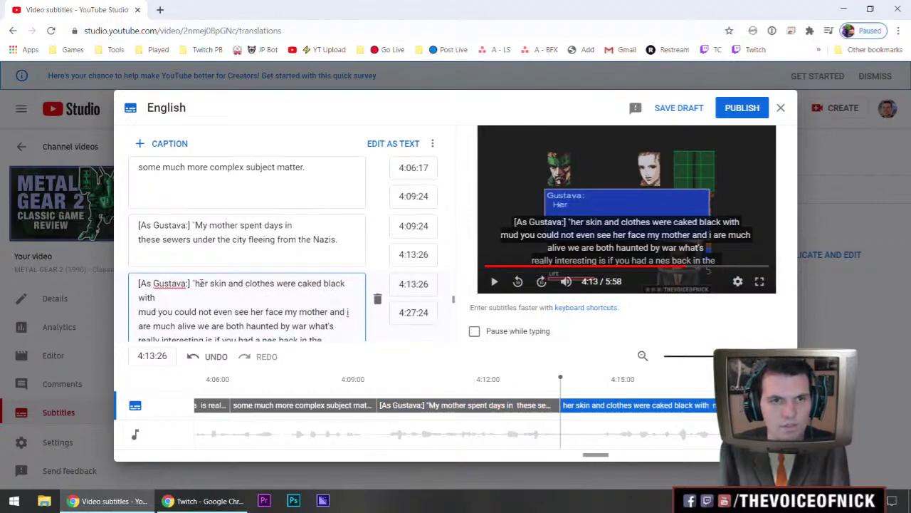
pyautogui.press('Delete')
pyautogui.write('H')
# Join "mud" onto the line ending in "with", add a period after it and split the caption there at 4:17:18
pyautogui.hotkey('shift', 'space')
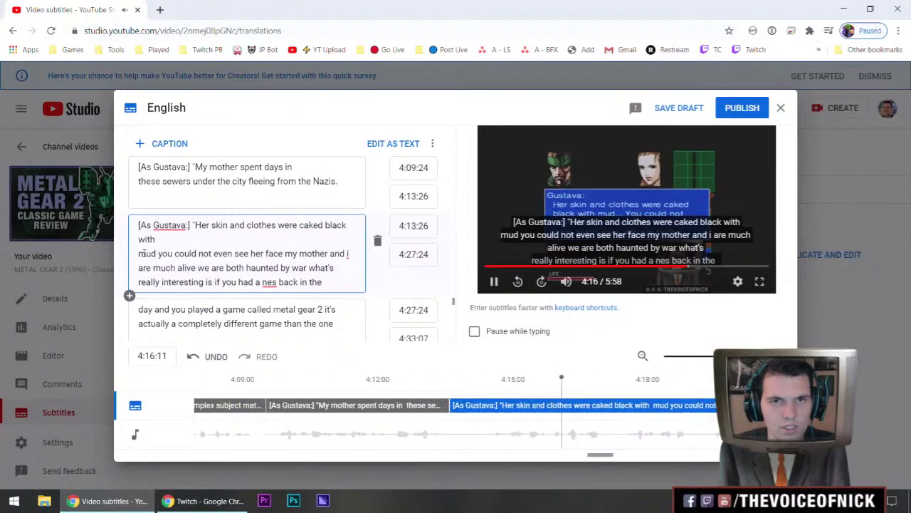
pyautogui.hotkey('shift', 'space')
pyautogui.click(140, 253)
pyautogui.press('BackSpace')
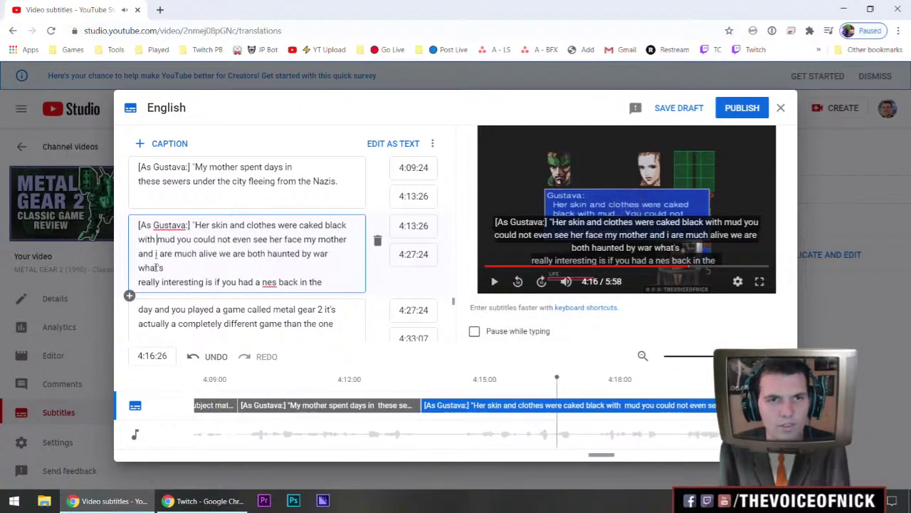
pyautogui.hotkey('shift', 'space')
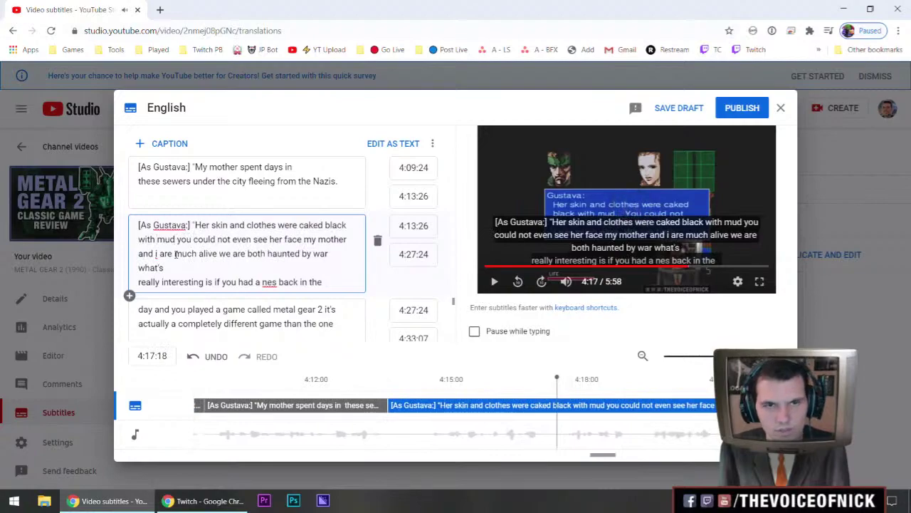
pyautogui.write('.')
pyautogui.press('Return')
# Begin the new caption with [As Gustava:] "You and add a period after "face"
pyautogui.write('[As Gustava:]')
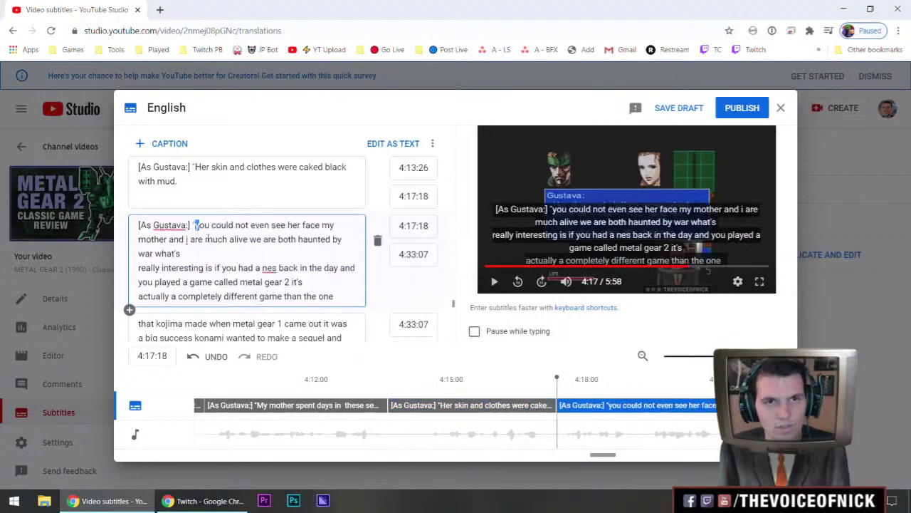
pyautogui.write('Y')
pyautogui.hotkey('shift', 'space')
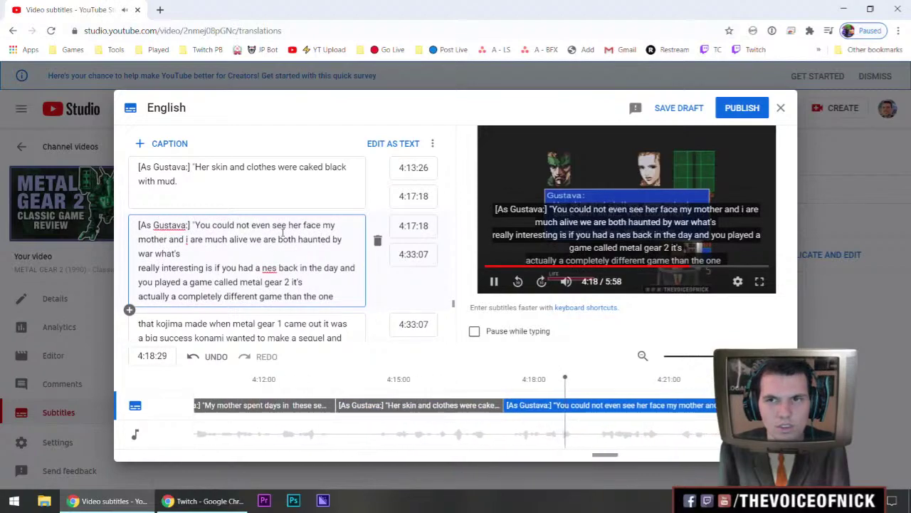
pyautogui.hotkey('shift', 'space')
pyautogui.write('.')
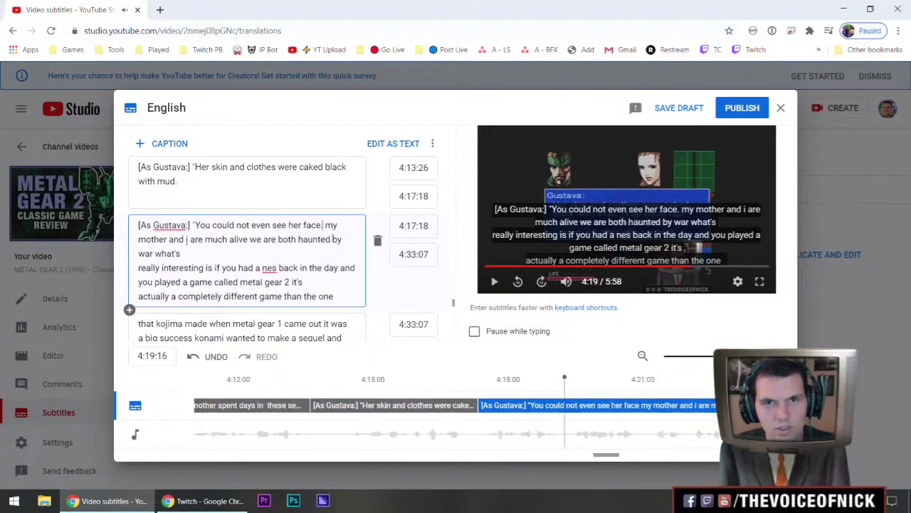
# Move the playhead back to the end of the "face" sentence and split the caption there at 4:19:15
pyautogui.hotkey('shift', 'space')
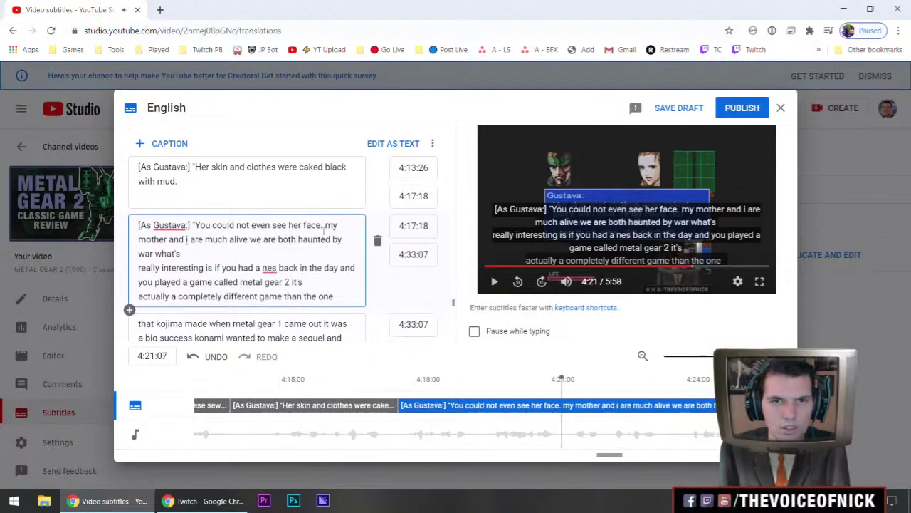
pyautogui.click(483, 420)
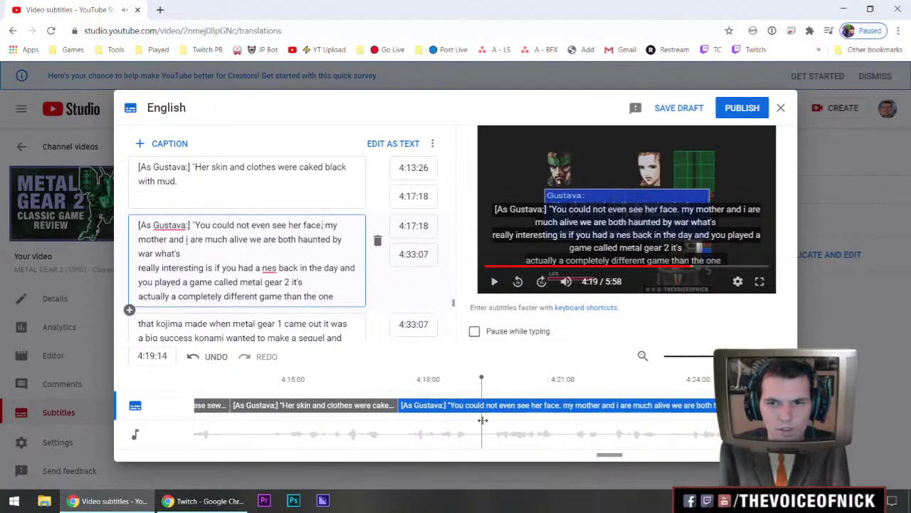
pyautogui.click(326, 226)
pyautogui.press('Return')
# Add the [As Gustava:] note to the new caption and correct its first sentence to "My mother and I are much alike."
pyautogui.hotkey('ctrl', 'v')
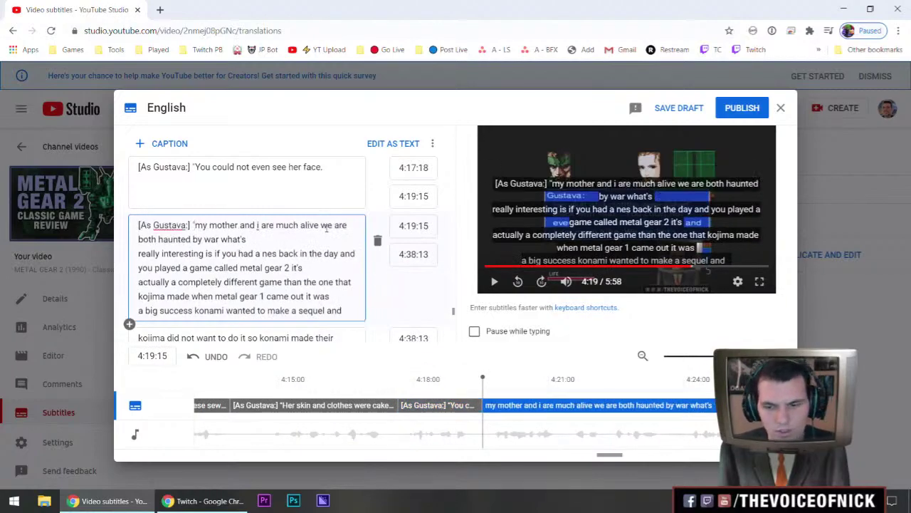
pyautogui.press('Delete')
pyautogui.write('M')
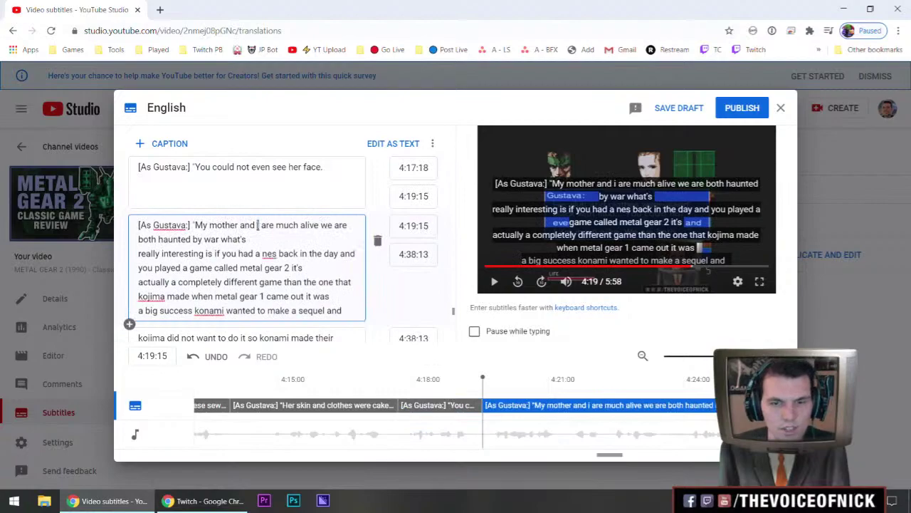
pyautogui.press('Delete')
pyautogui.write('I')
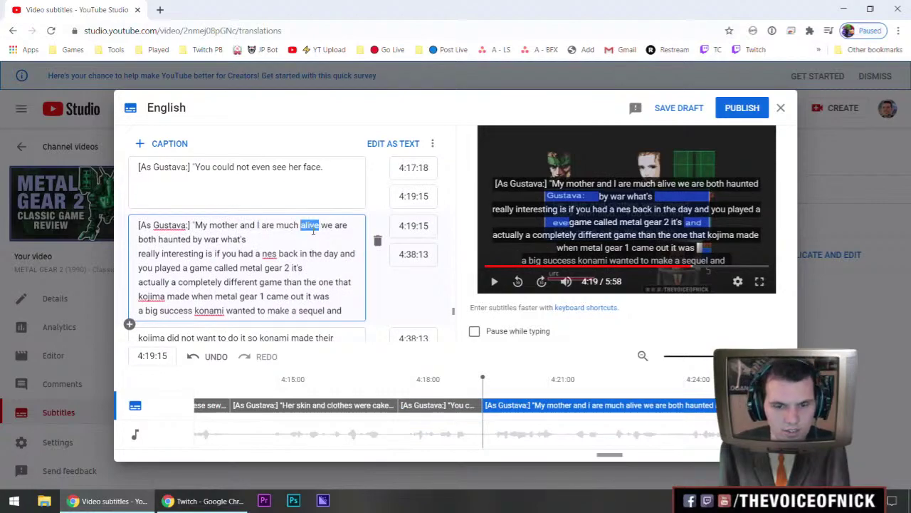
pyautogui.write('alike.')
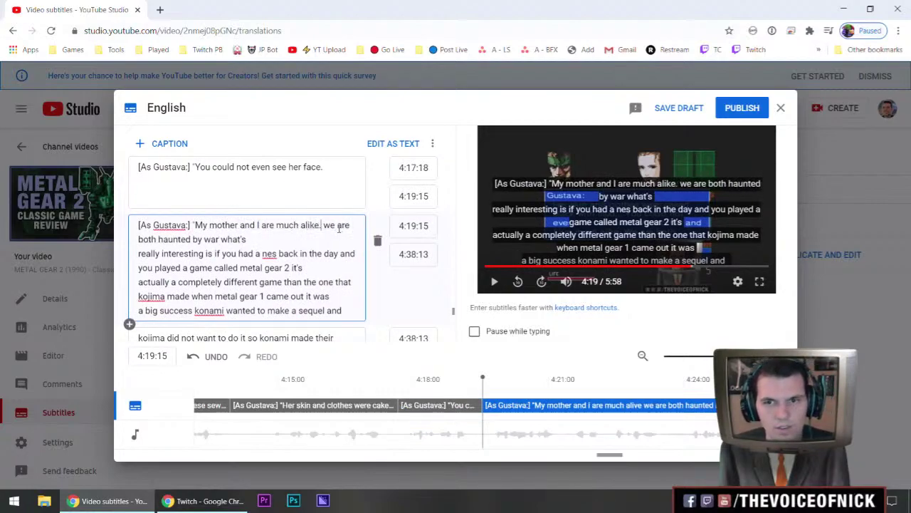
# Split the caption after "war" at 4:23:19 and correct its last sentence to "We are both haunted by war." with a closing quotation mark
pyautogui.hotkey('shift', 'space')
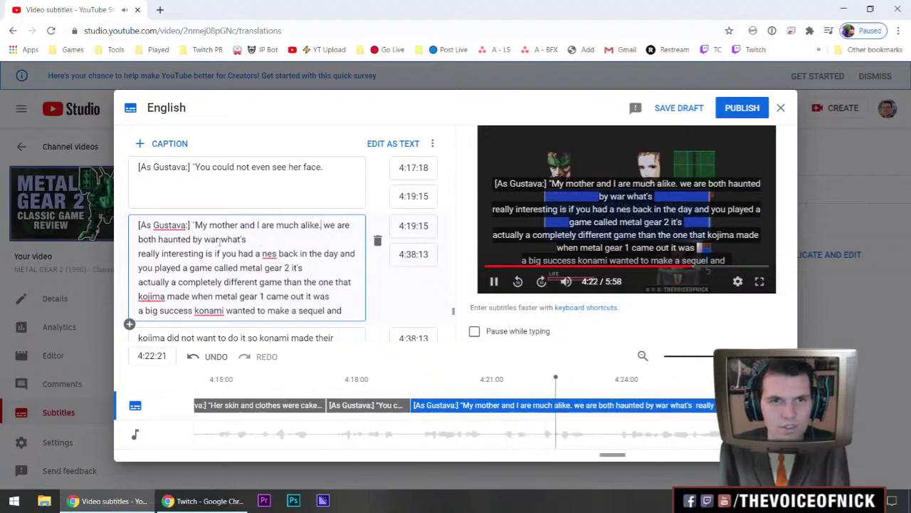
pyautogui.hotkey('shift', 'space')
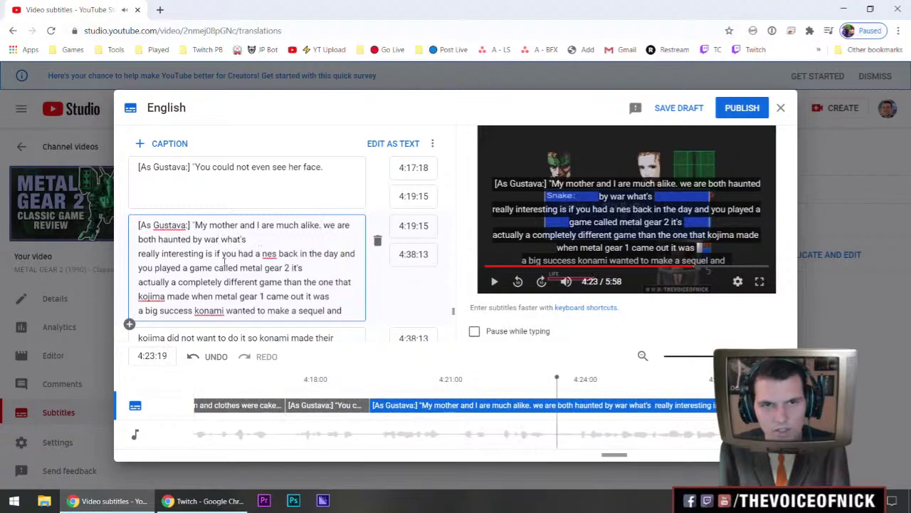
pyautogui.click(219, 240)
pyautogui.press('Return')
pyautogui.write('. ')
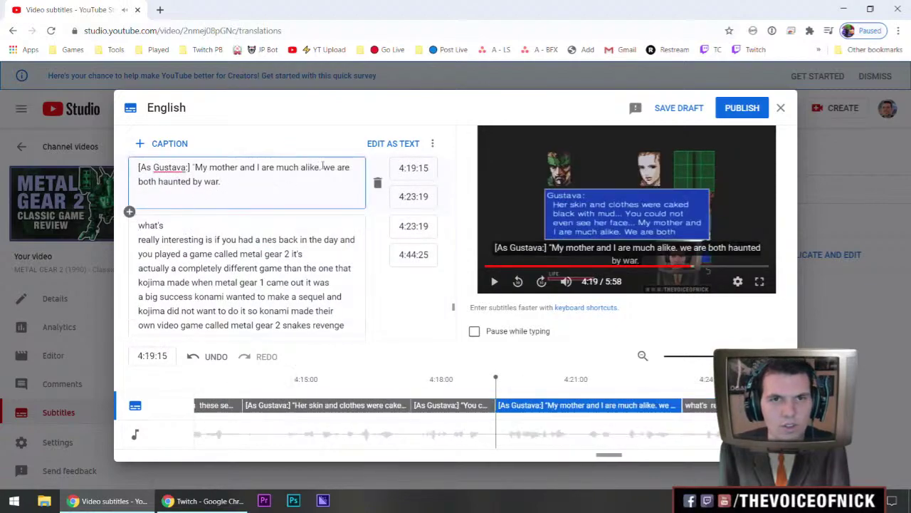
pyautogui.write('W')
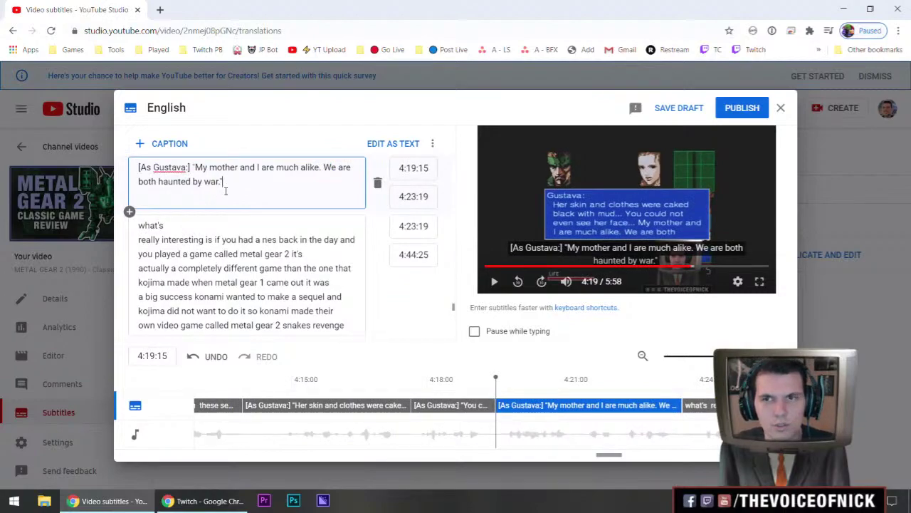
# Capitalize "What's" at the start of the following caption and play the video from 4:23:19
pyautogui.click(223, 268)
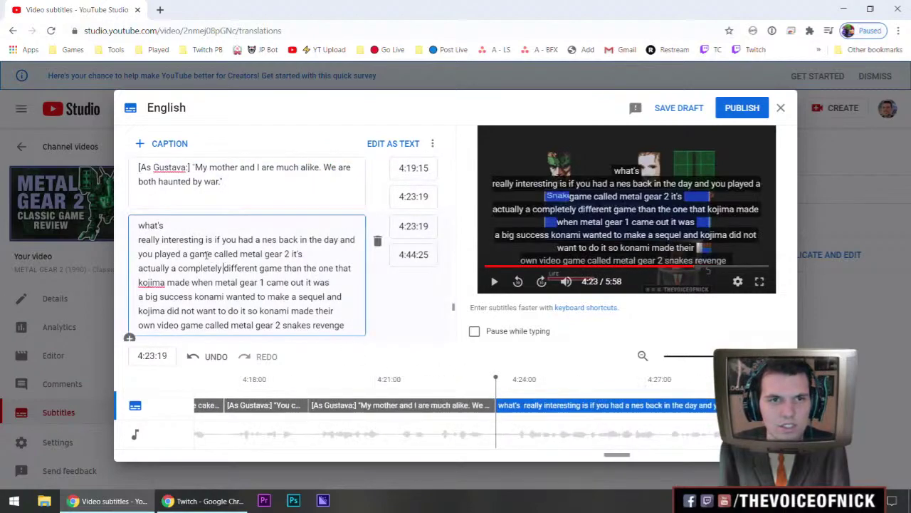
pyautogui.hotkey('shift', 'space')
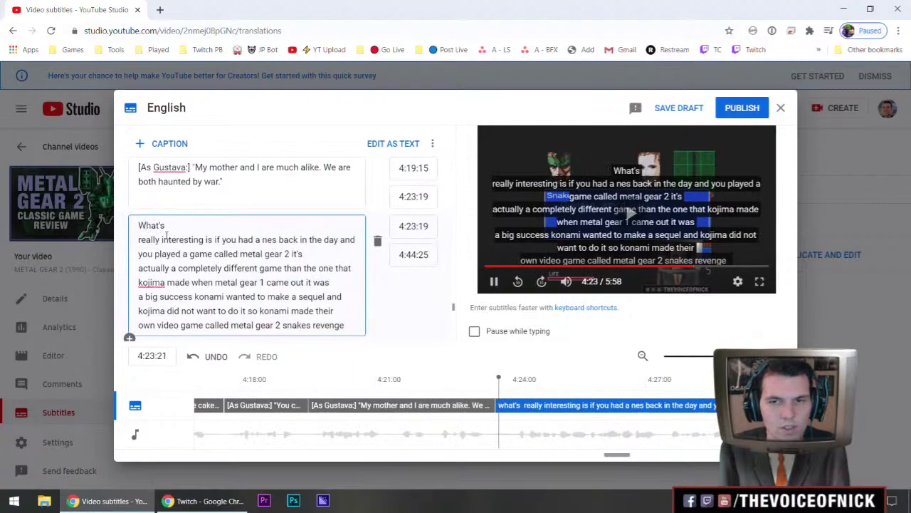